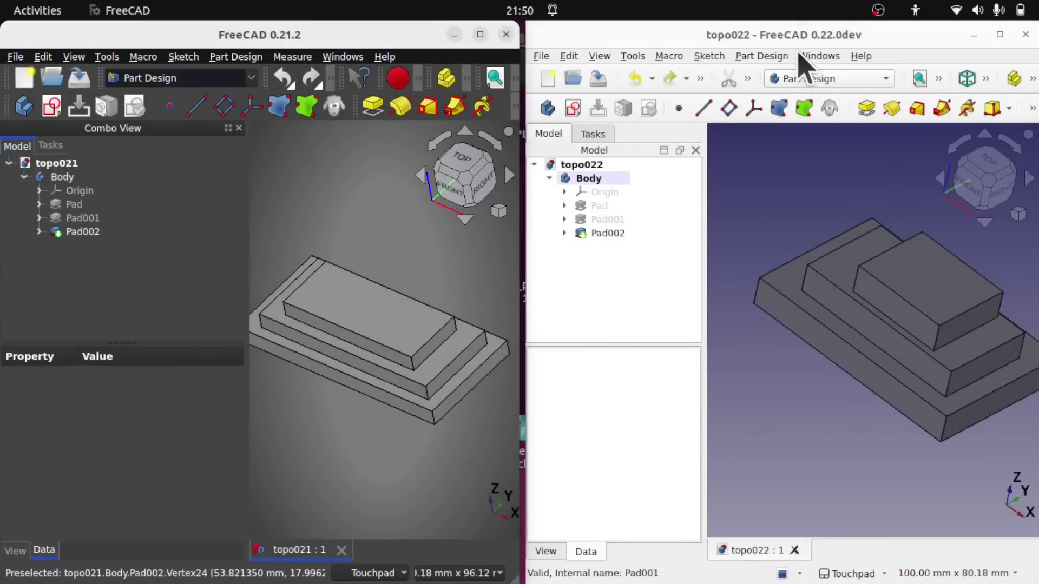
Step: Check the FreeCAD 0.22 version details from the Help menu, then close them
{"action": "left_click", "coordinate": [858, 56]}
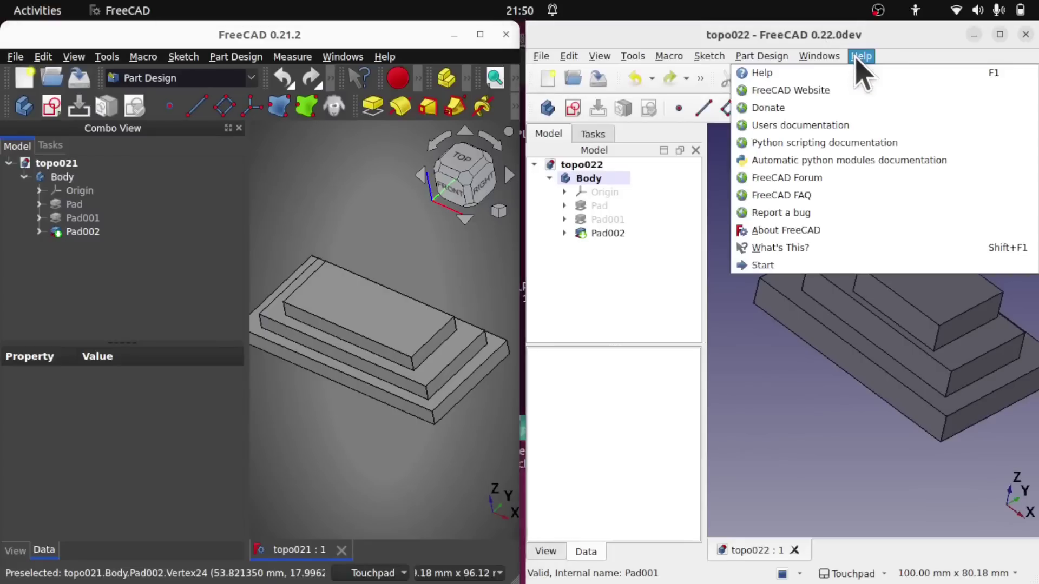
{"action": "left_click", "coordinate": [837, 238]}
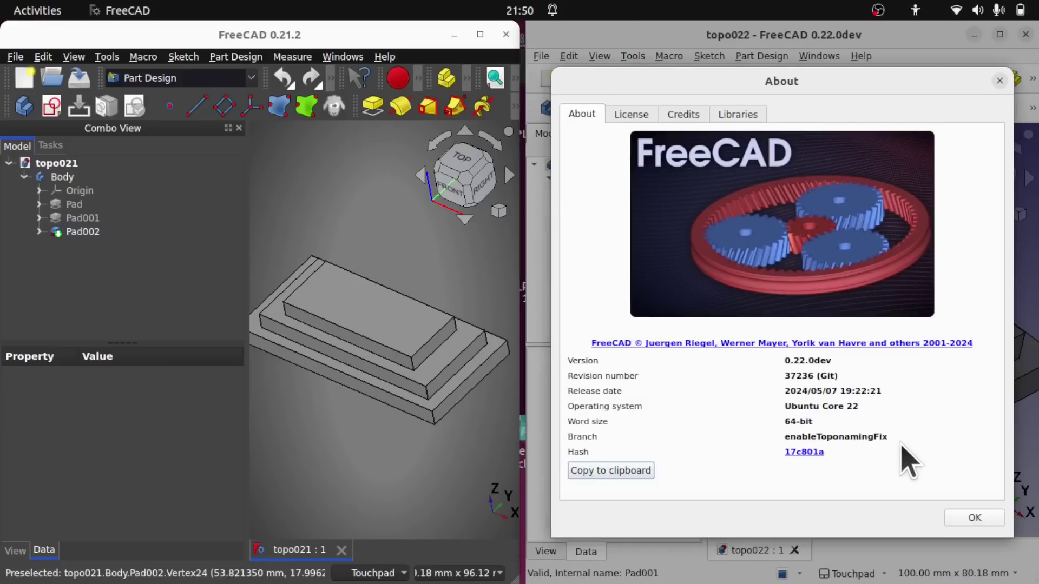
{"action": "left_click", "coordinate": [999, 81]}
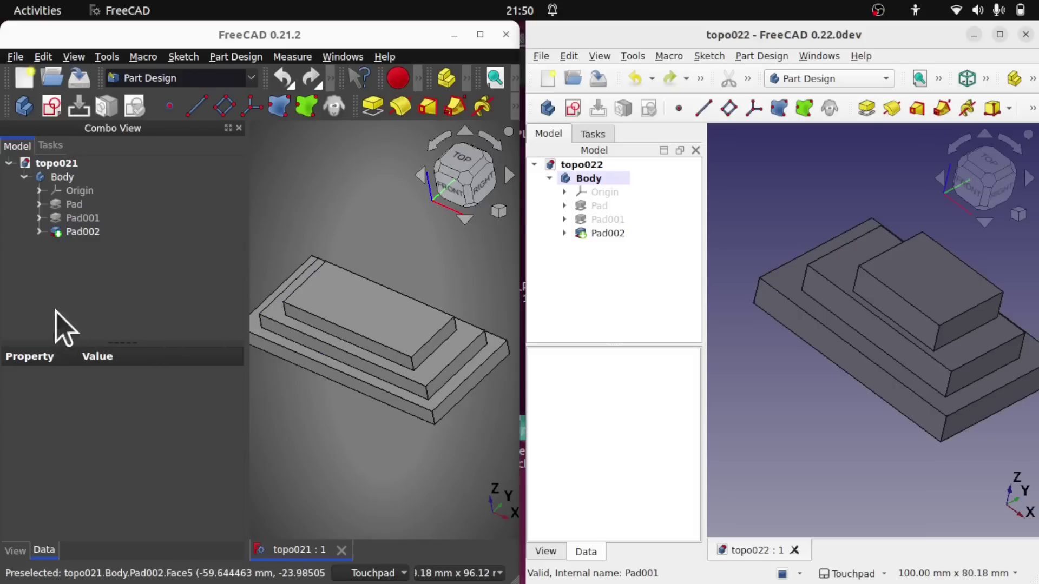
Step: In FreeCAD 0.21, expand Pad001 in the tree and make Pad001 visible
{"action": "left_click", "coordinate": [32, 221]}
{"action": "left_click", "coordinate": [39, 218]}
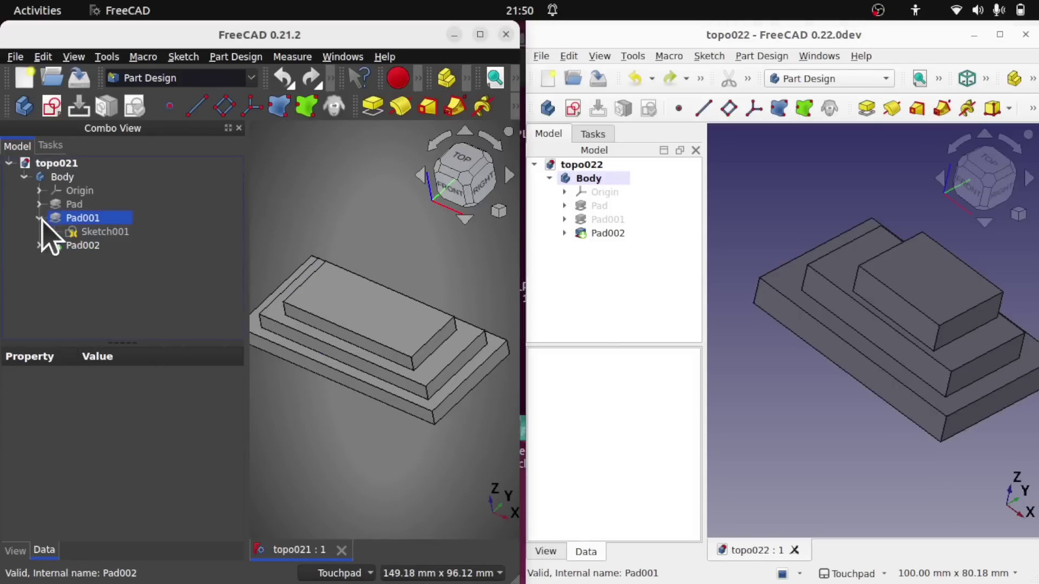
{"action": "left_click", "coordinate": [83, 220]}
{"action": "key", "text": "space"}
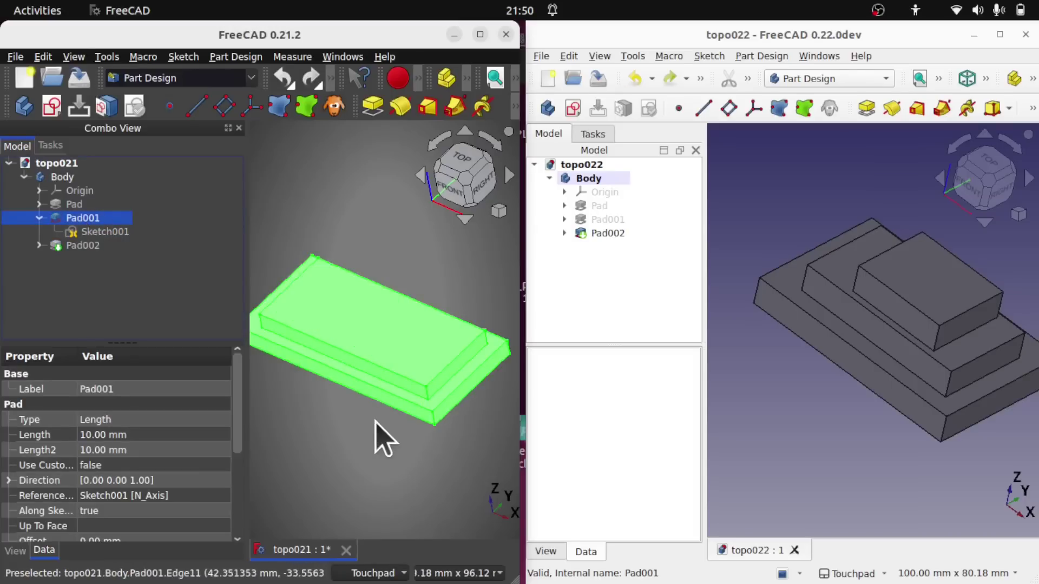
{"action": "left_click", "coordinate": [378, 436]}
{"action": "left_click", "coordinate": [358, 330]}
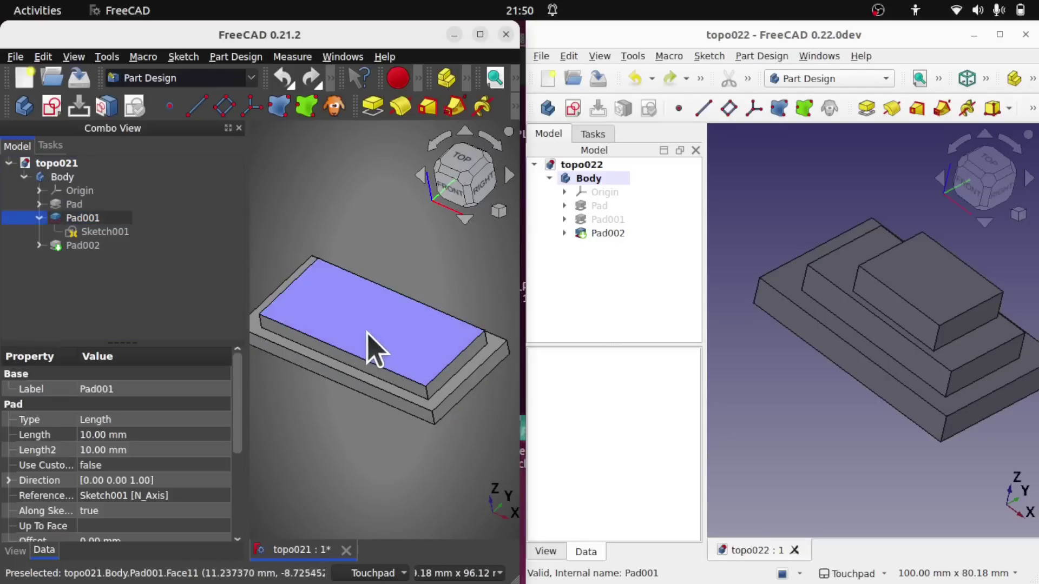
Step: Expand Pad002 and make Sketch002's rectangle outline visible on Pad001's top face
{"action": "left_click", "coordinate": [38, 246]}
{"action": "left_click", "coordinate": [90, 260]}
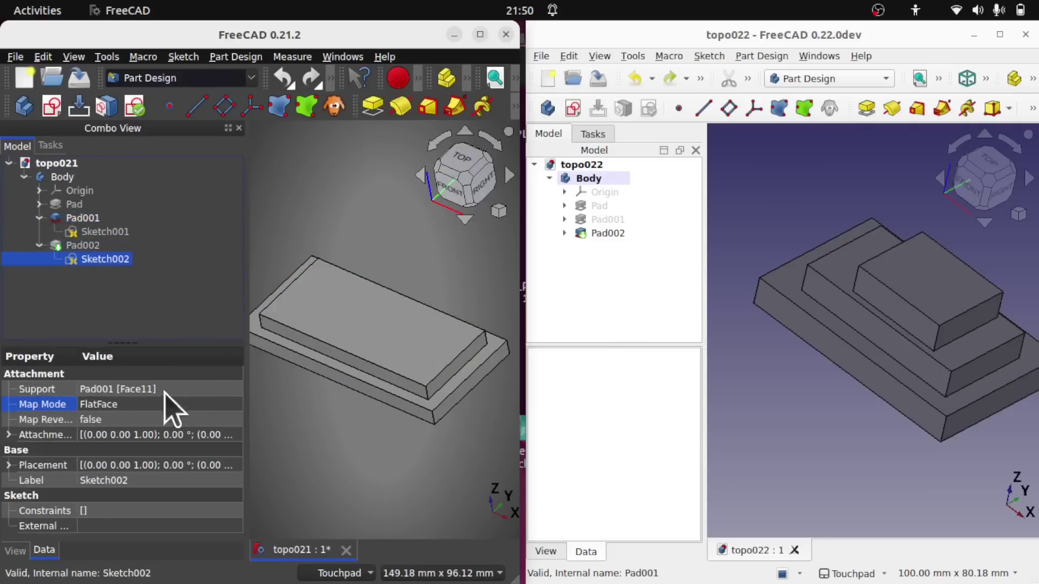
{"action": "key", "text": "space"}
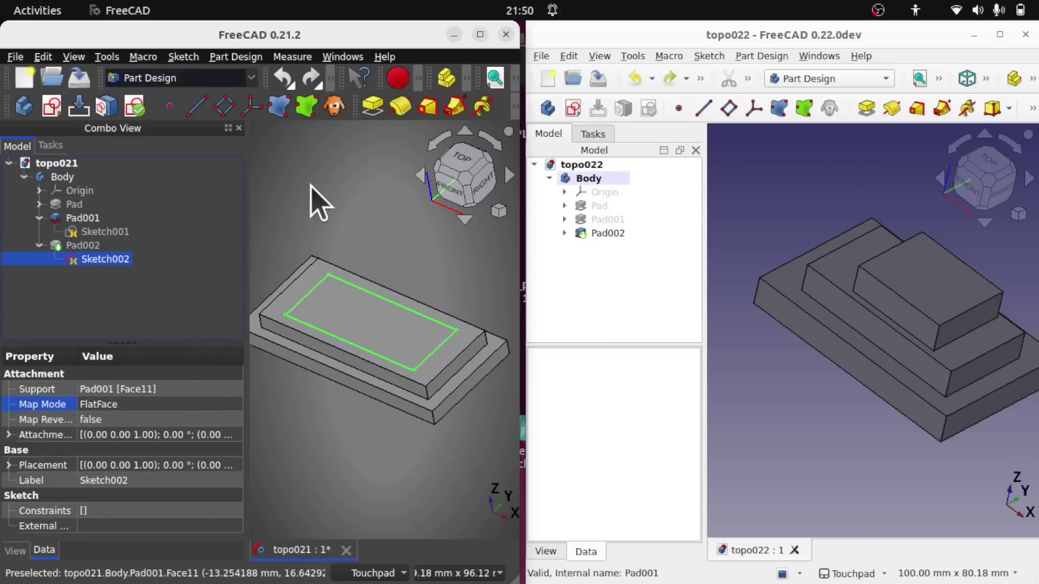
{"action": "left_click", "coordinate": [103, 246]}
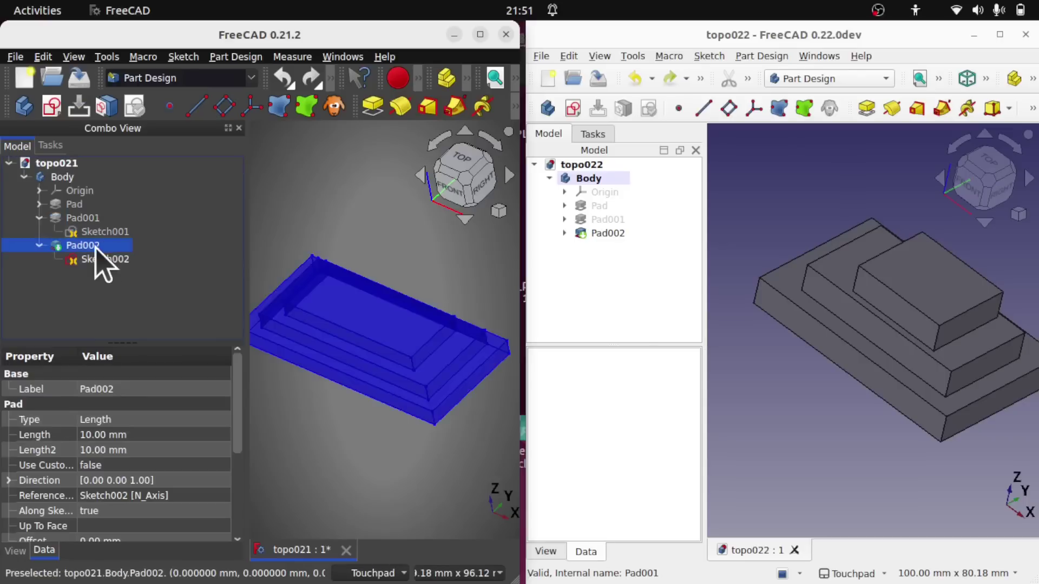
{"action": "left_click", "coordinate": [316, 439]}
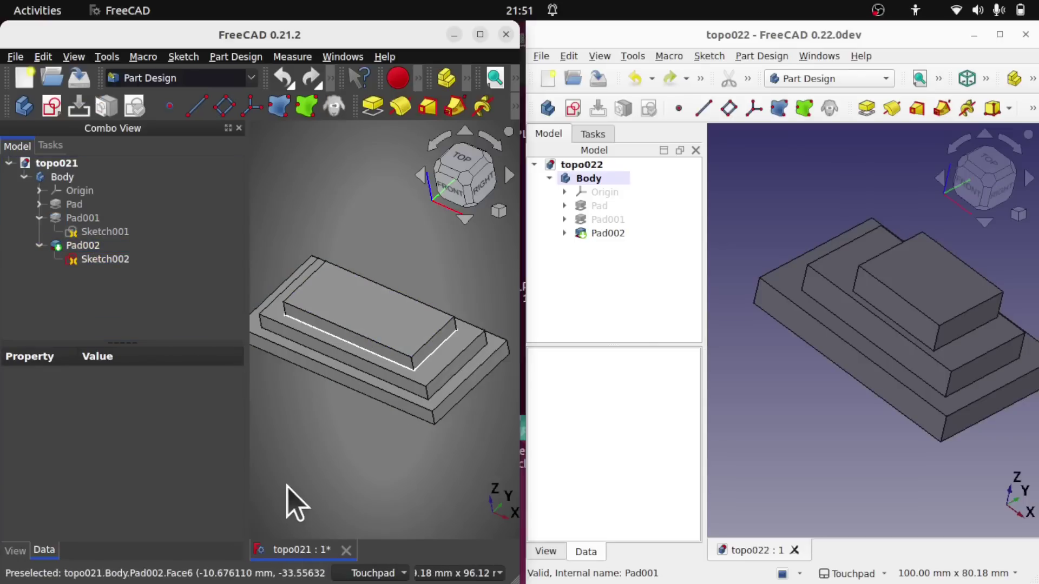
Step: Select Sketch001 under Pad001, ready for editing
{"action": "left_click", "coordinate": [103, 231]}
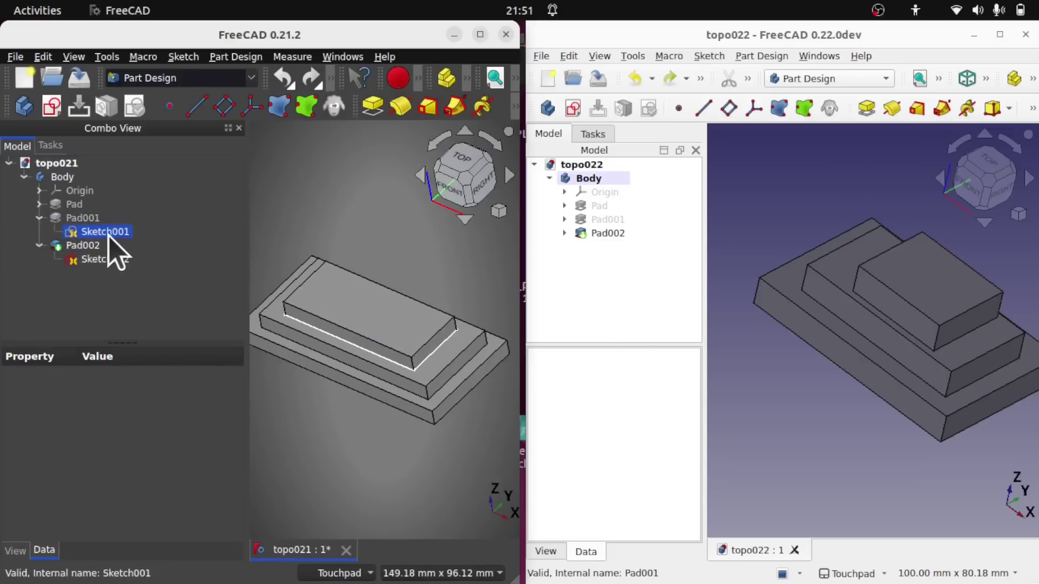
{"action": "left_click", "coordinate": [100, 219]}
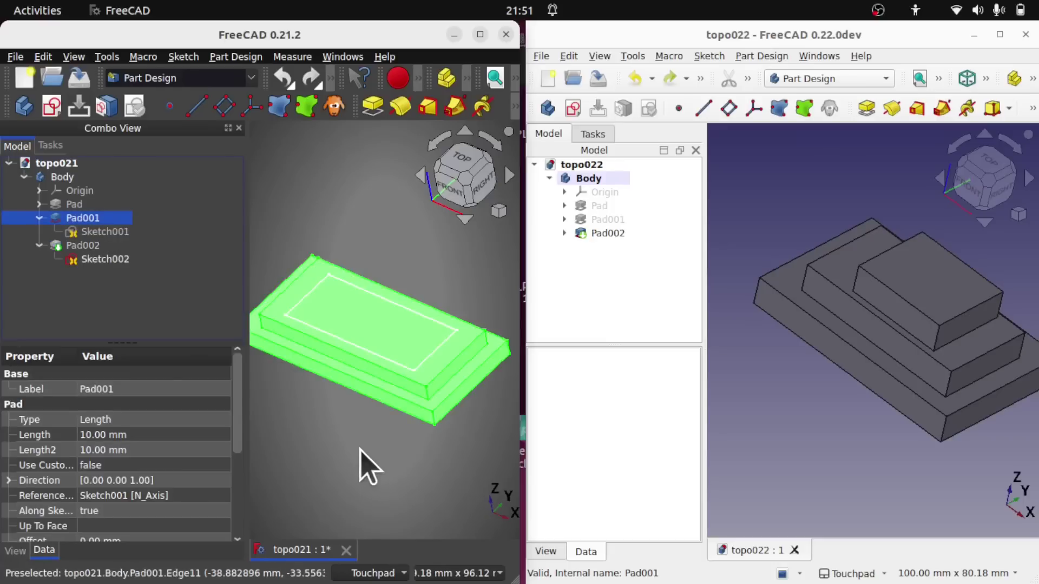
{"action": "left_click", "coordinate": [341, 432]}
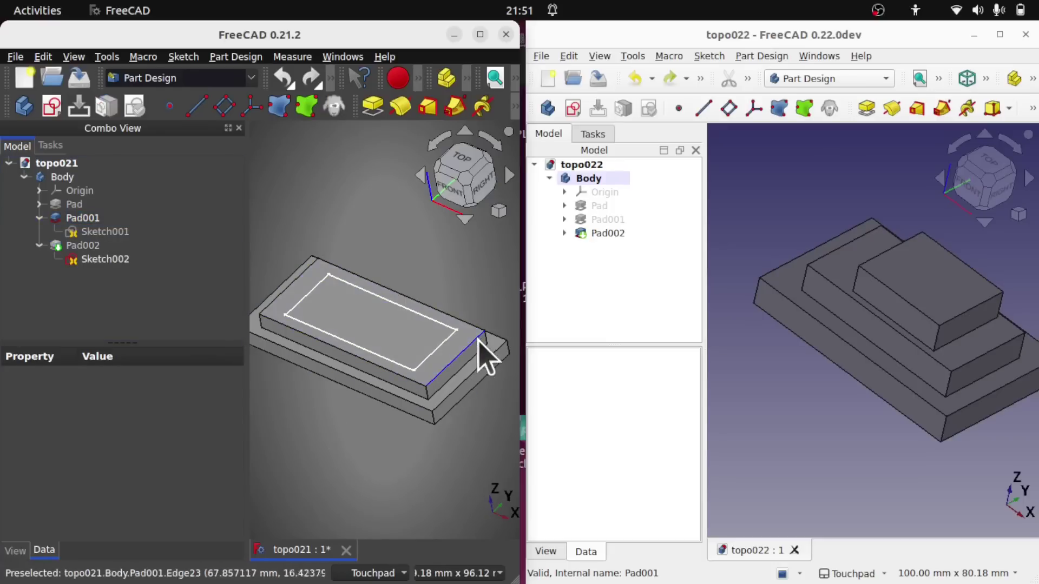
{"action": "left_click", "coordinate": [117, 233]}
{"action": "left_click", "coordinate": [116, 233]}
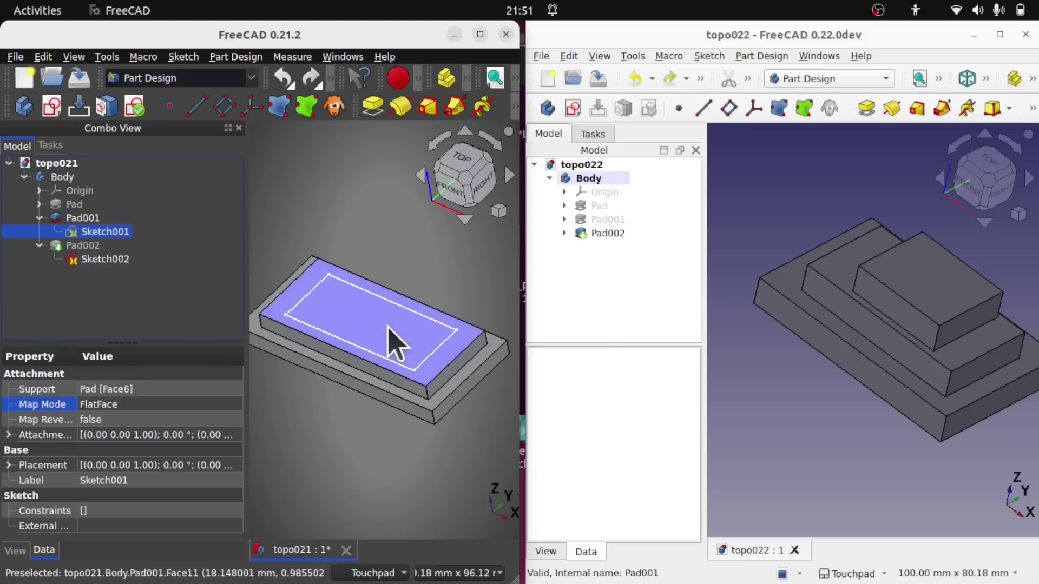
Step: Edit Sketch001, drag the rectangle's top edge upward, and close the sketch to rebuild
{"action": "double_click", "coordinate": [100, 231]}
{"action": "left_click_drag", "start_coordinate": [403, 254], "coordinate": [398, 212]}
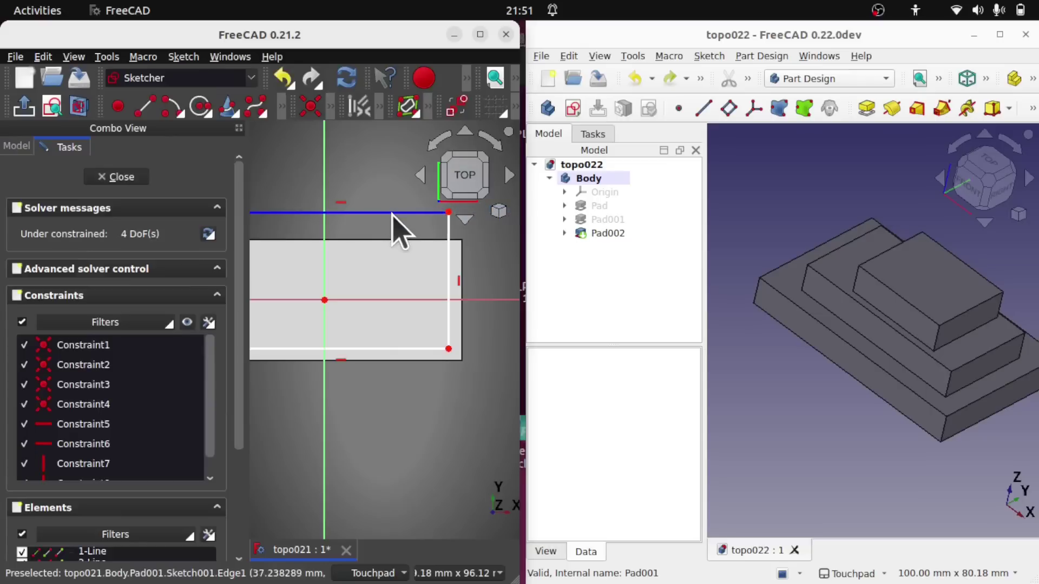
{"action": "left_click_drag", "start_coordinate": [245, 260], "coordinate": [204, 260]}
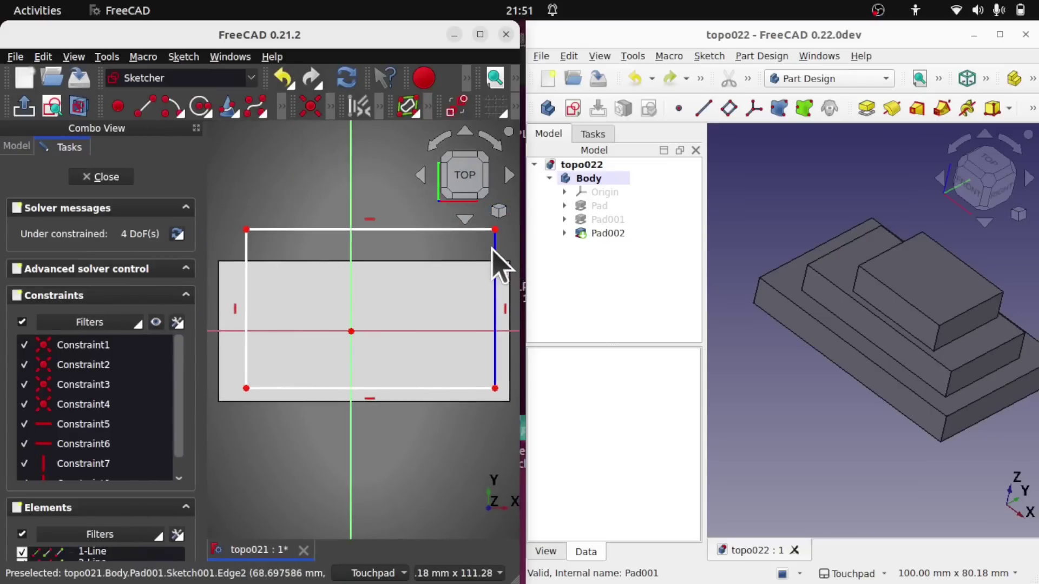
{"action": "left_click", "coordinate": [124, 179]}
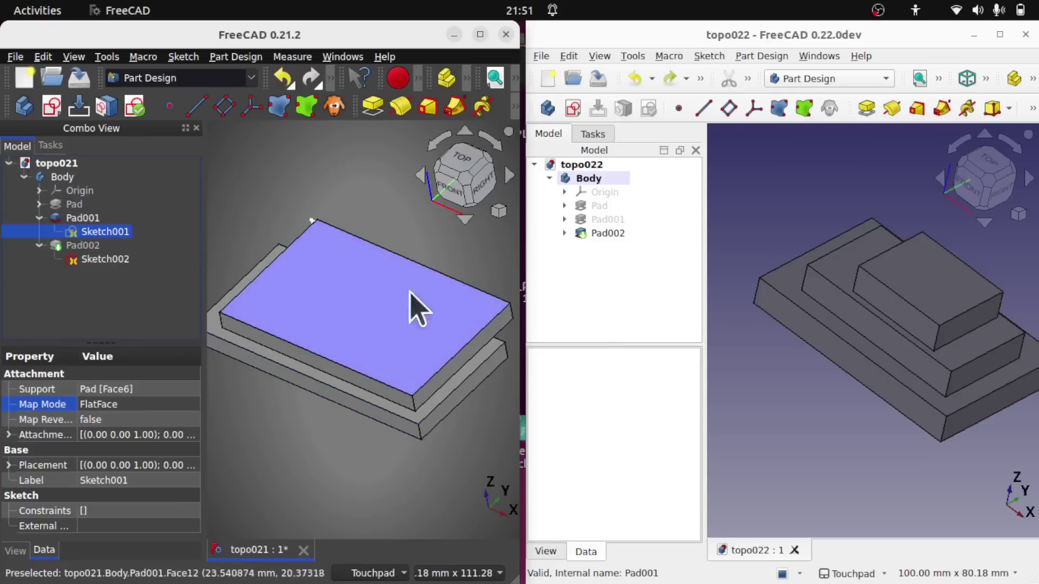
Step: Orbit the 0.21 model to inspect the enlarged Pad001 and Sketch002's plane
{"action": "left_click_drag", "start_coordinate": [424, 294], "coordinate": [294, 309], "text": "alt"}
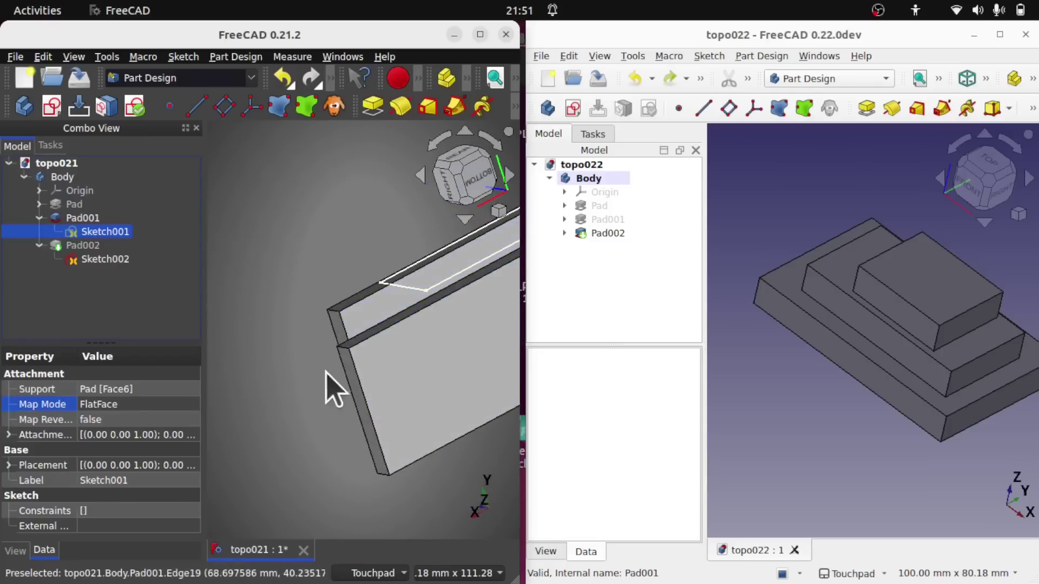
{"action": "mouse_move", "coordinate": [338, 394]}
{"action": "left_mouse_down", "text": "alt"}
{"action": "mouse_move", "coordinate": [405, 409]}
{"action": "mouse_move", "coordinate": [441, 377]}
{"action": "mouse_move", "coordinate": [417, 352]}
{"action": "left_mouse_up", "text": "alt"}
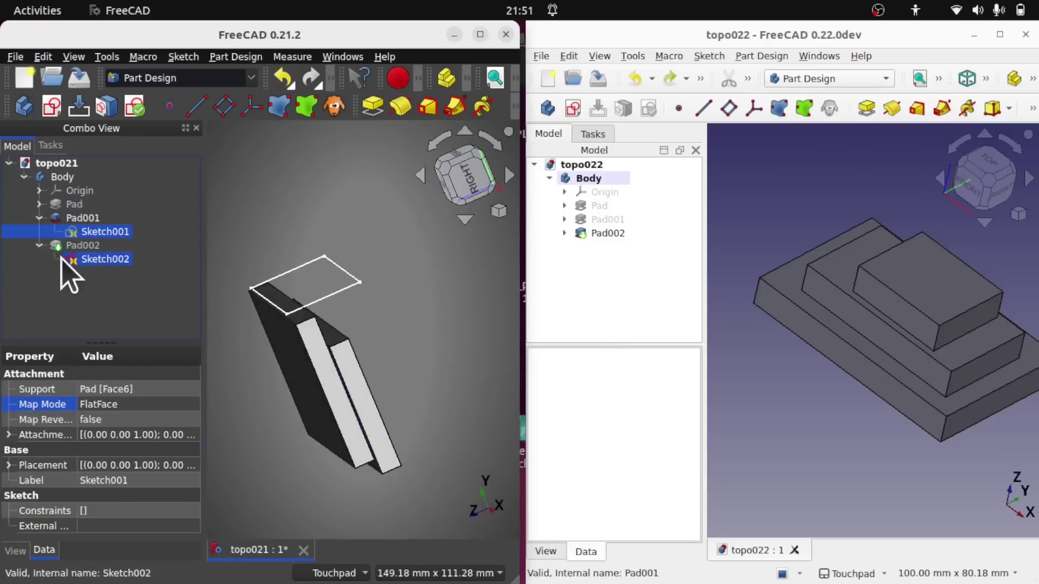
{"action": "left_click", "coordinate": [95, 261]}
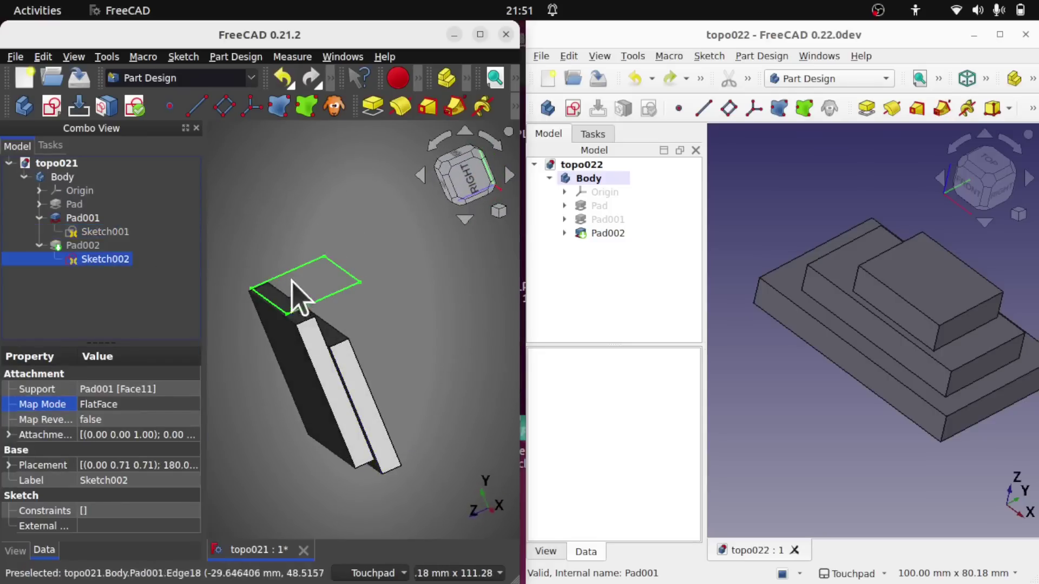
{"action": "left_click_drag", "start_coordinate": [302, 212], "coordinate": [431, 256], "text": "alt"}
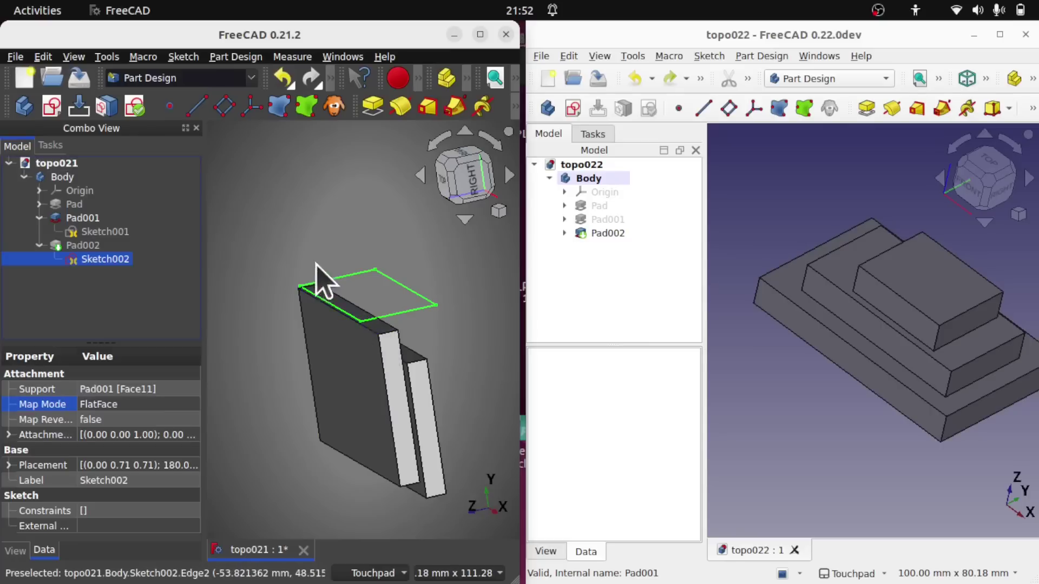
{"action": "middle_click_drag", "start_coordinate": [317, 278], "coordinate": [362, 248]}
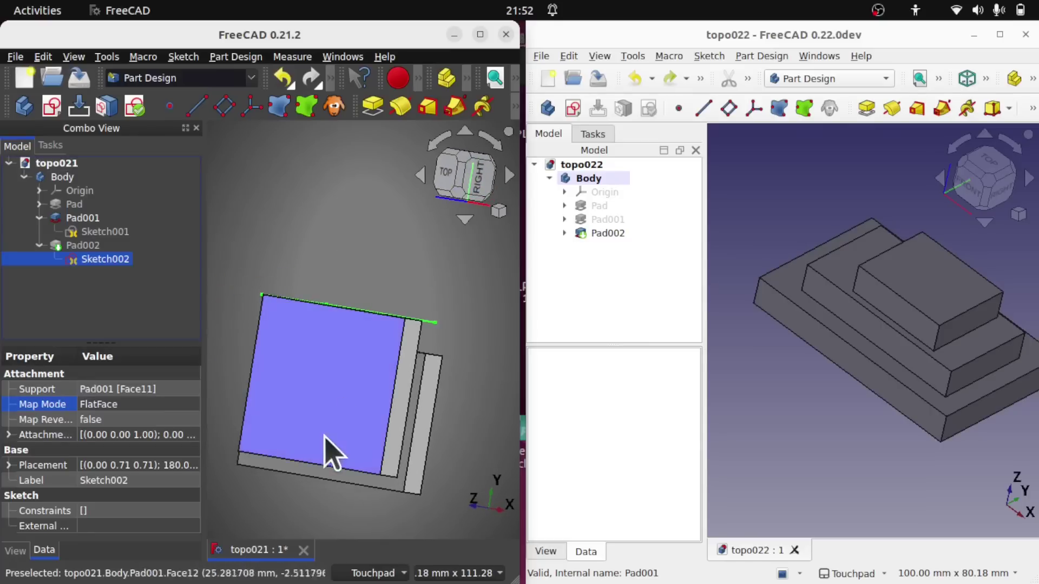
{"action": "middle_click_drag", "start_coordinate": [304, 431], "coordinate": [285, 426]}
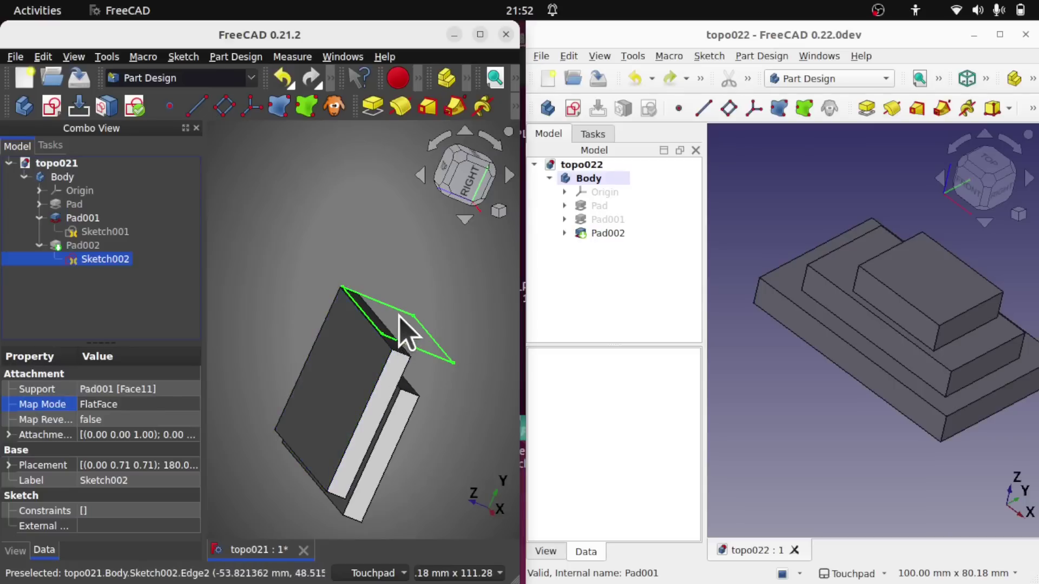
Step: Hide Pad002, show Pad001, and select Sketch002 to expose its off-face outline
{"action": "left_click", "coordinate": [85, 247]}
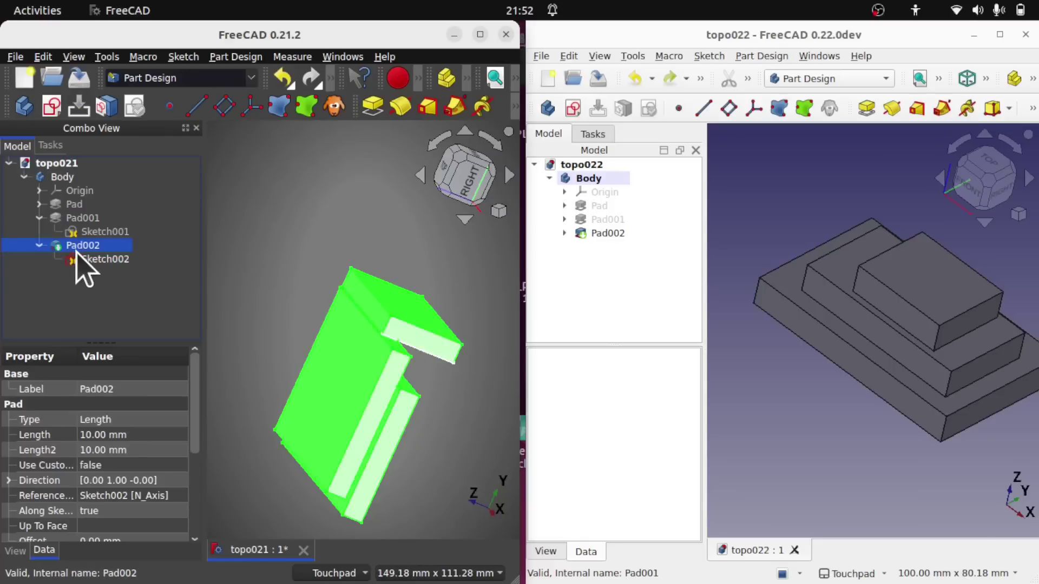
{"action": "key", "text": "space"}
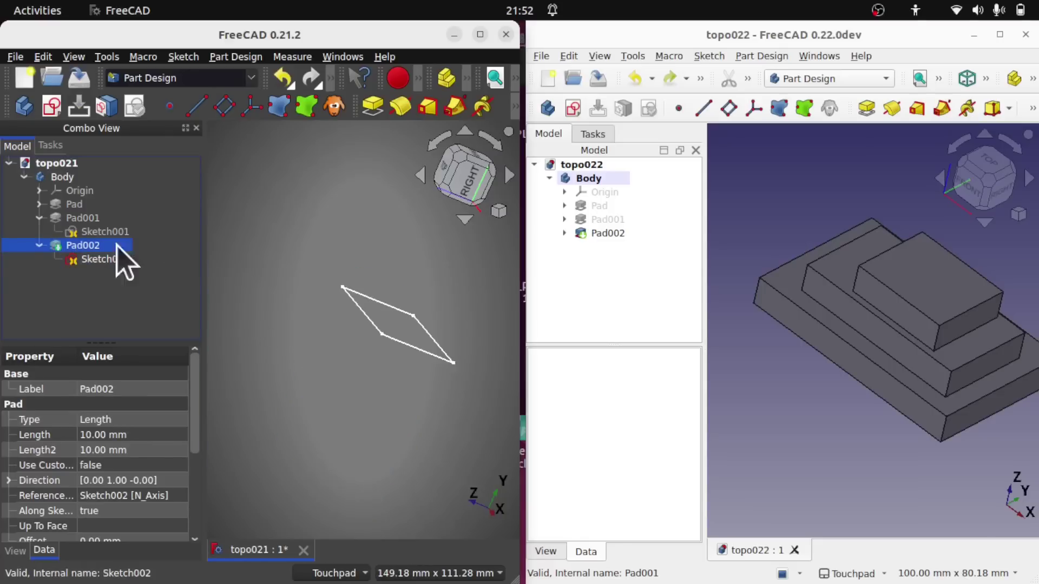
{"action": "left_click", "coordinate": [82, 219]}
{"action": "key", "text": "space"}
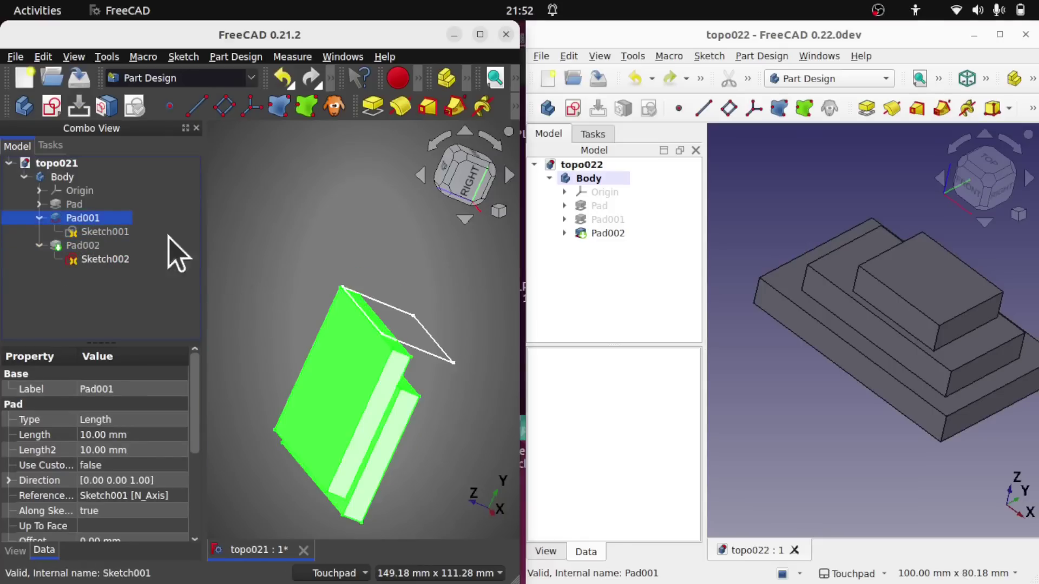
{"action": "left_click", "coordinate": [120, 261]}
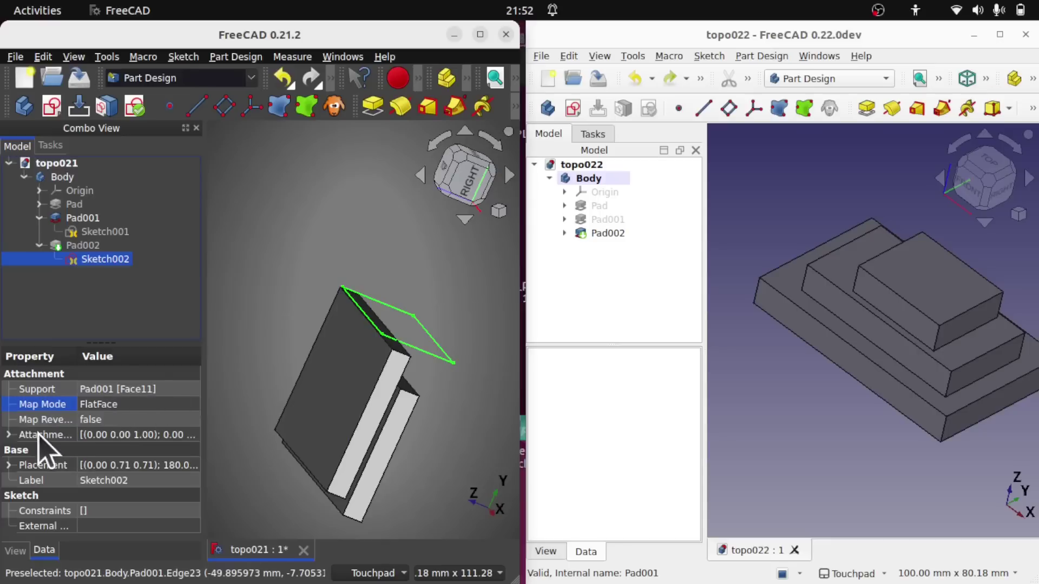
Step: Replace Sketch002's Face11 reference with Pad001:Face12 in Plane face mode and confirm
{"action": "left_click", "coordinate": [157, 409]}
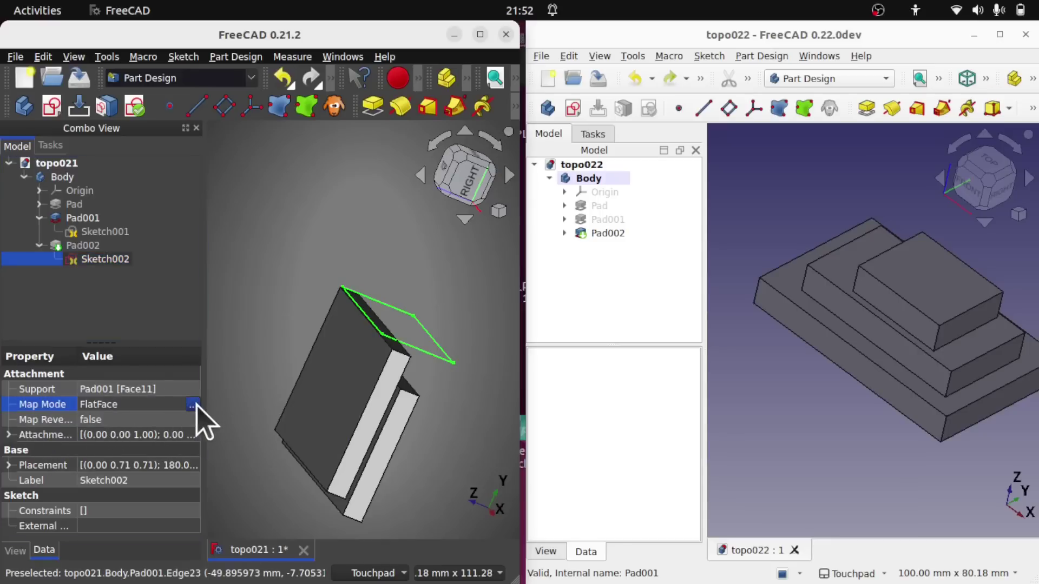
{"action": "left_click", "coordinate": [192, 405]}
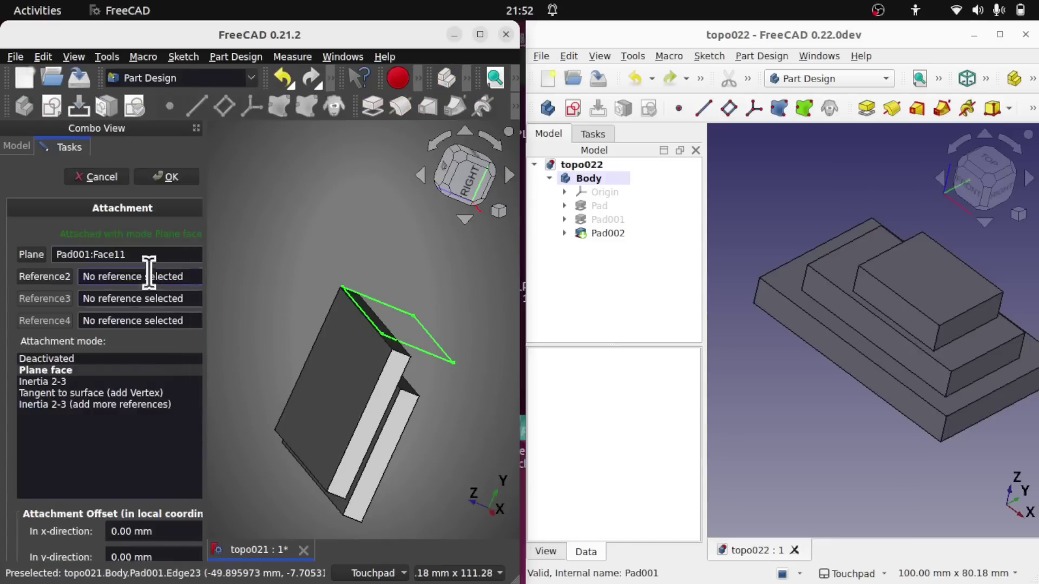
{"action": "left_click_drag", "start_coordinate": [146, 255], "coordinate": [37, 266]}
{"action": "key", "text": "BackSpace"}
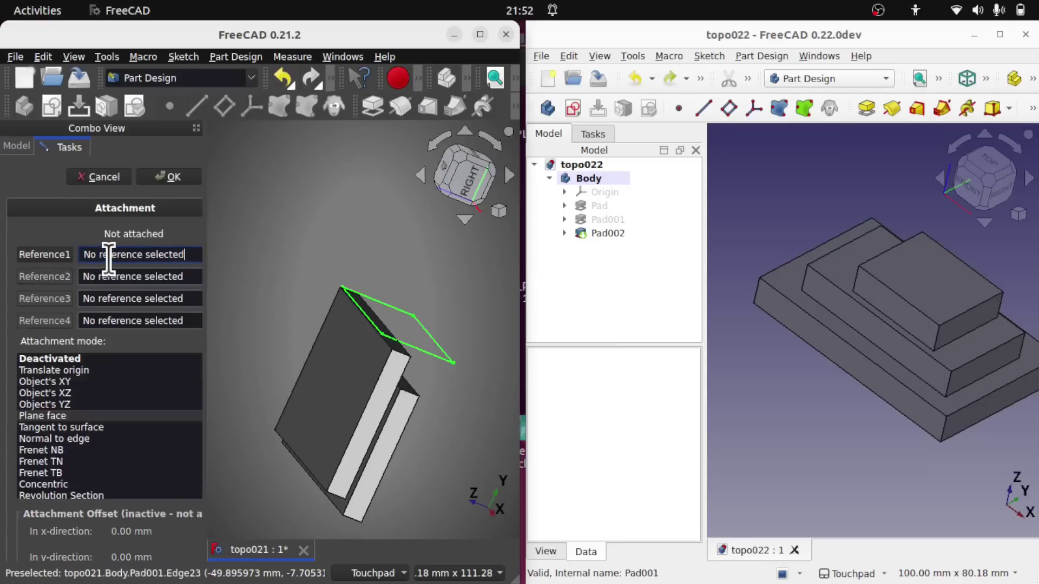
{"action": "left_click", "coordinate": [52, 256]}
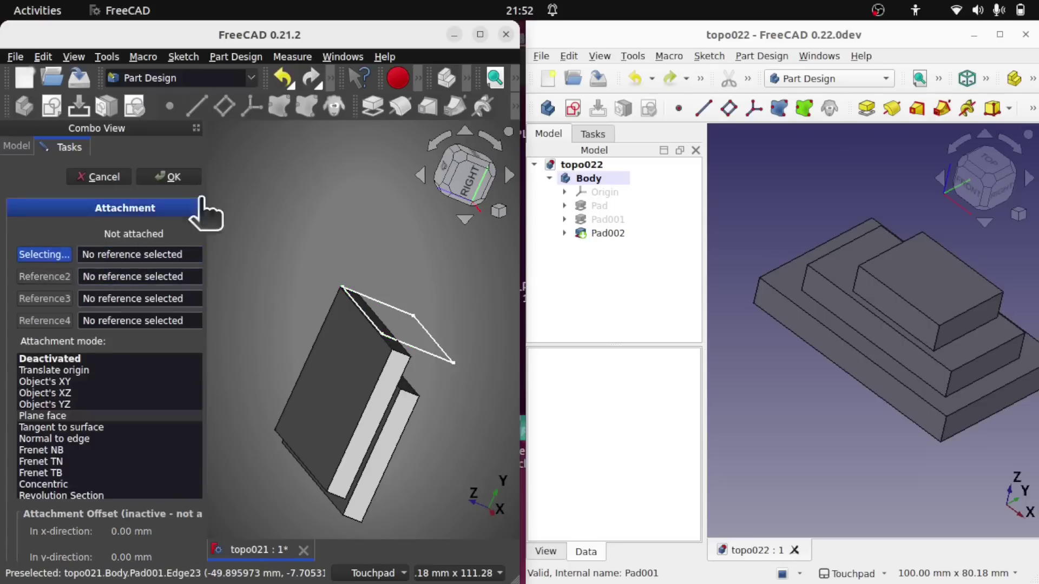
{"action": "left_click", "coordinate": [353, 389]}
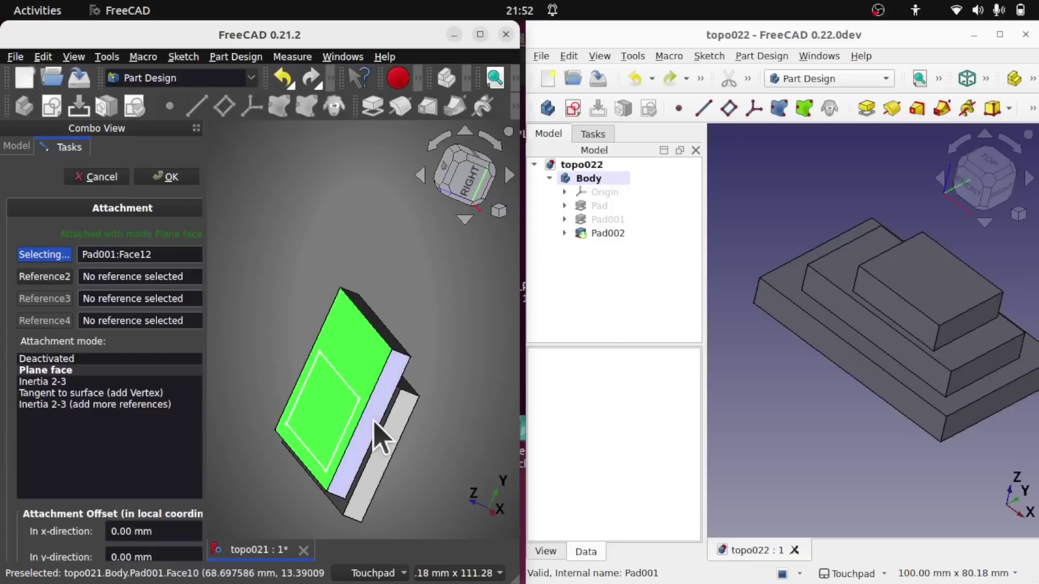
{"action": "left_click", "coordinate": [171, 179]}
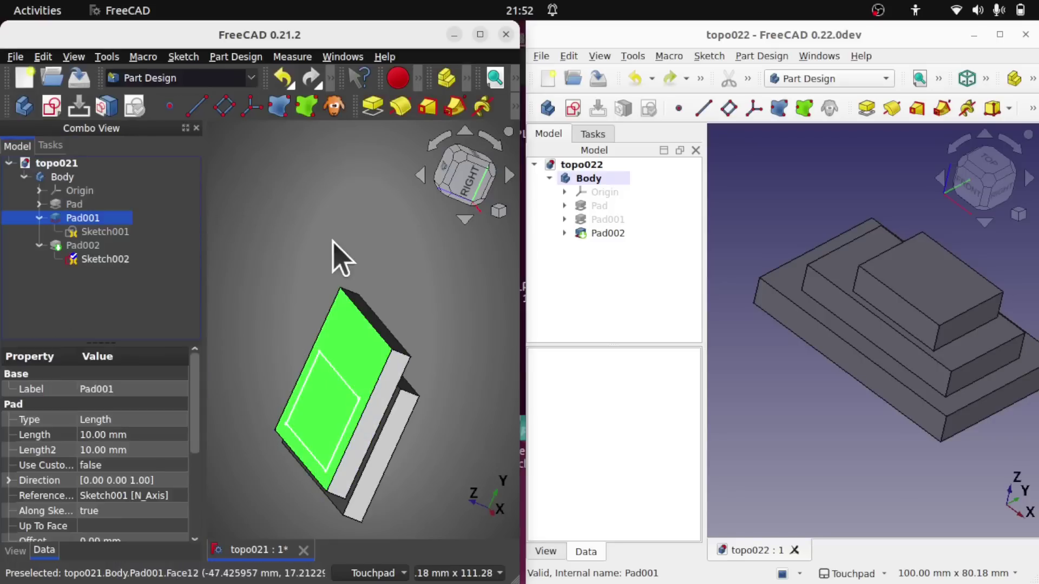
{"action": "left_click", "coordinate": [90, 246]}
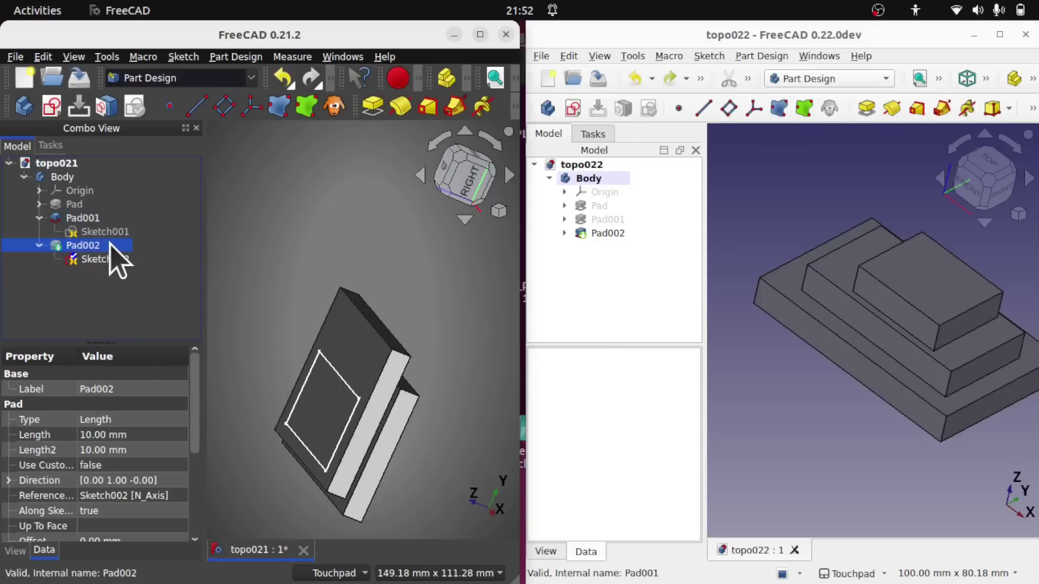
Step: Show Pad002, recompute with Edit > Refresh, and view the stacked model from above
{"action": "key", "text": "space"}
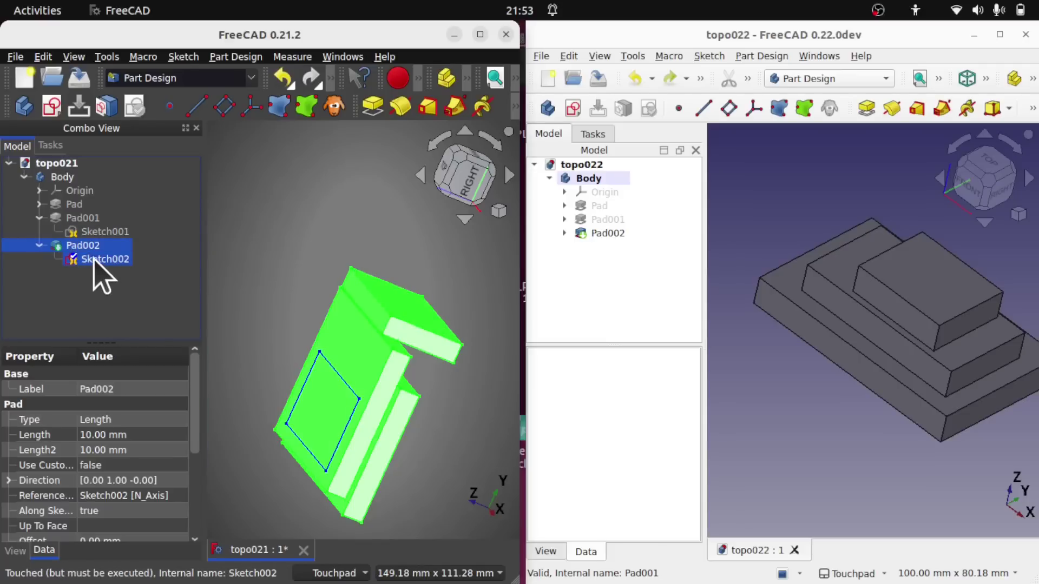
{"action": "left_click", "coordinate": [43, 57]}
{"action": "left_click", "coordinate": [73, 165]}
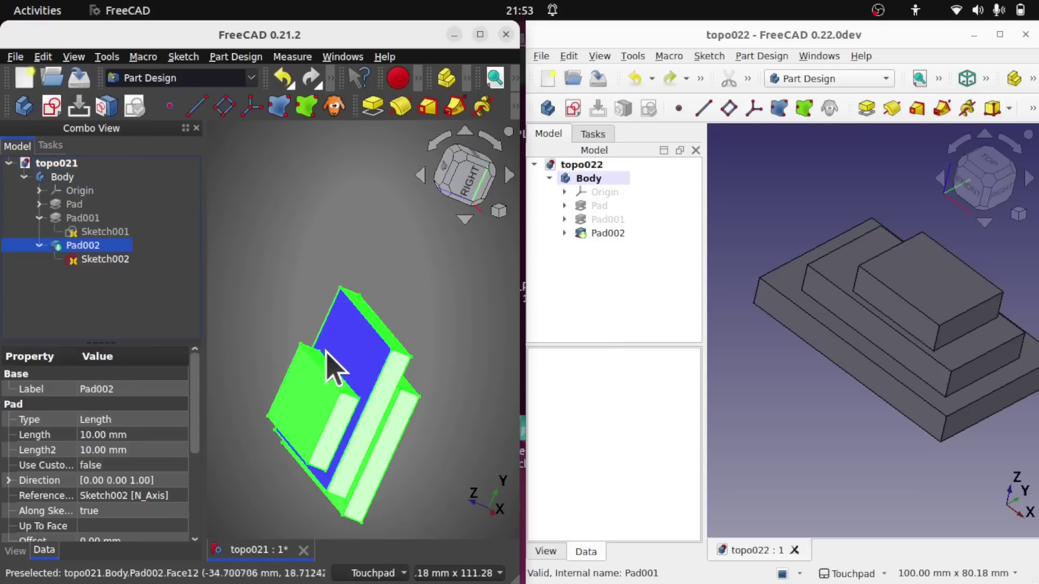
{"action": "left_click_drag", "start_coordinate": [333, 351], "coordinate": [408, 319], "text": "alt"}
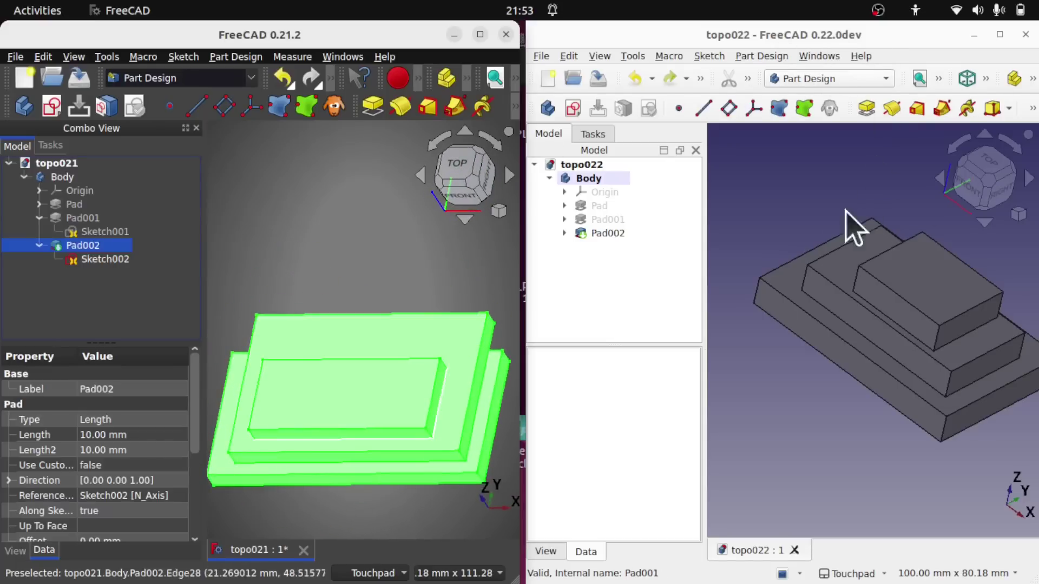
Step: In 0.22dev, edit Sketch001 and drag its rectangle's top edge upward, then close
{"action": "left_click", "coordinate": [607, 220]}
{"action": "left_click", "coordinate": [565, 219]}
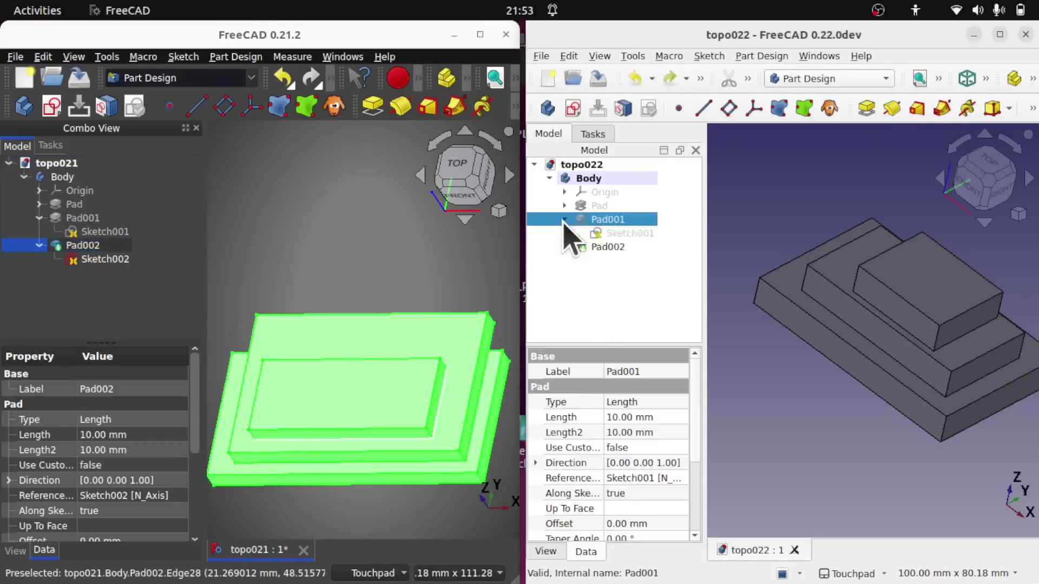
{"action": "double_click", "coordinate": [625, 233]}
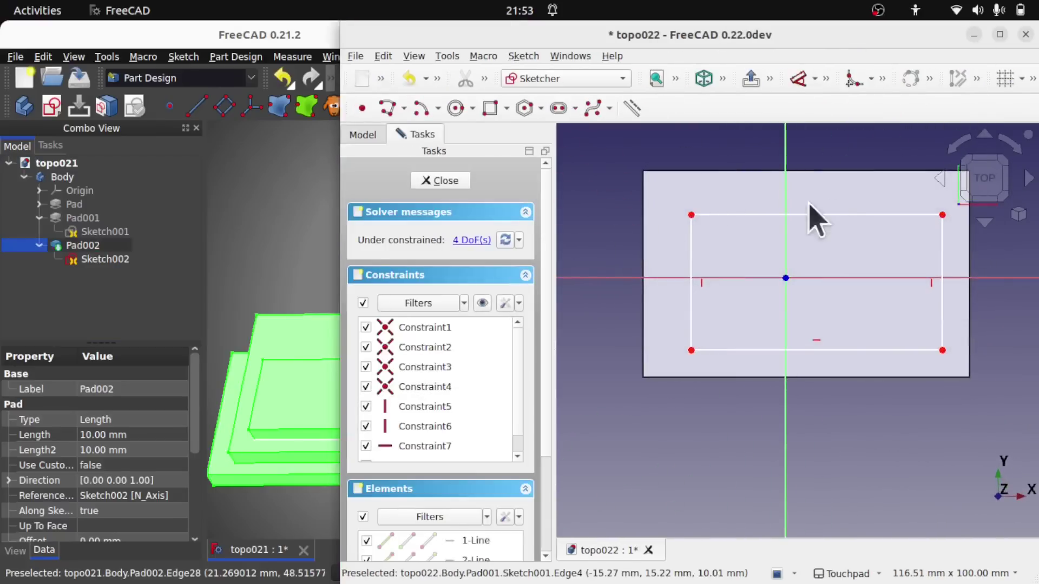
{"action": "left_click_drag", "start_coordinate": [858, 215], "coordinate": [853, 144]}
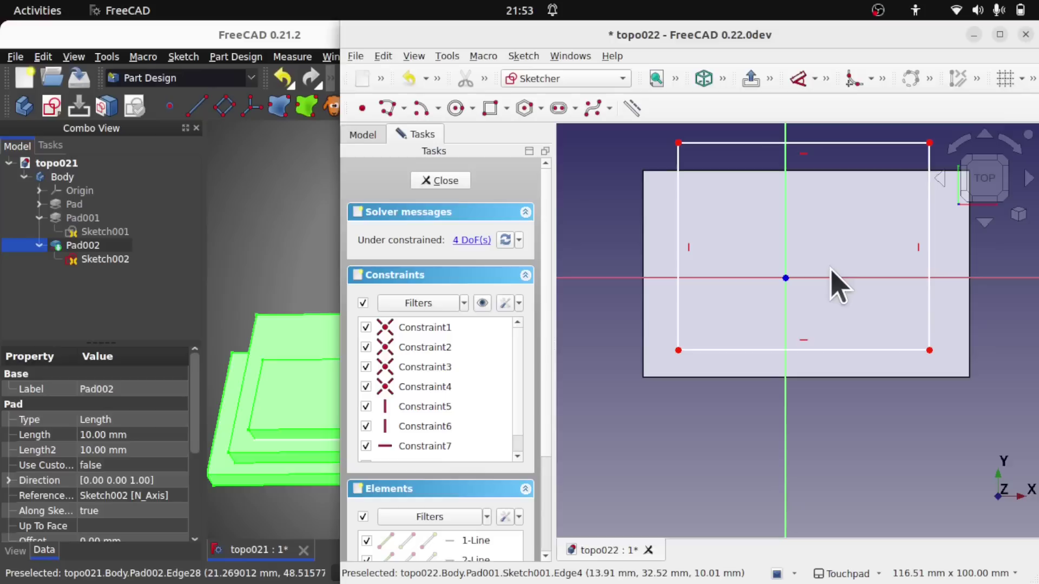
{"action": "left_click", "coordinate": [445, 181]}
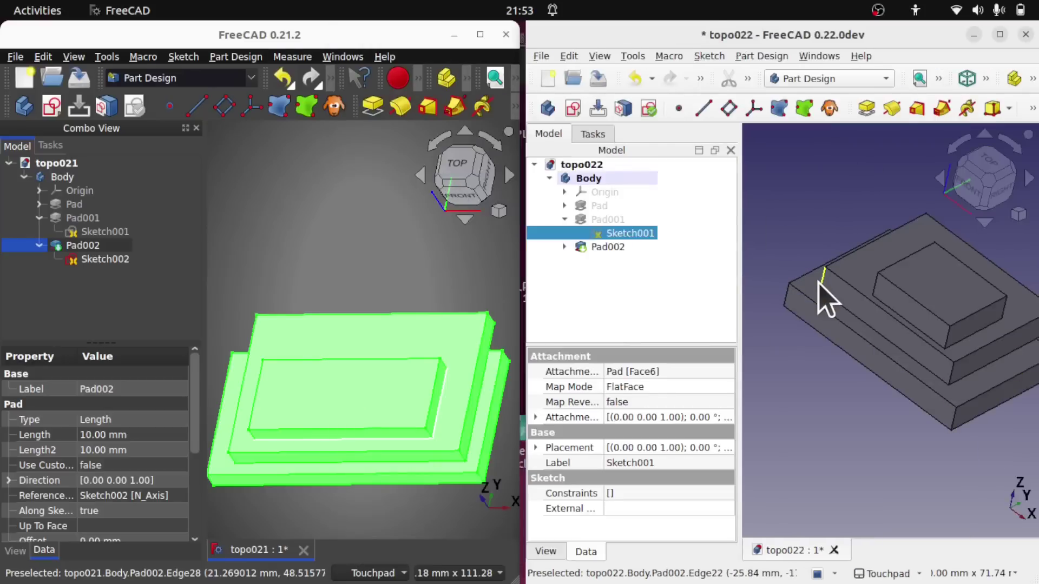
{"action": "mouse_move", "coordinate": [826, 295]}
{"action": "middle_mouse_down"}
{"action": "mouse_move", "coordinate": [738, 329]}
{"action": "mouse_move", "coordinate": [907, 309]}
{"action": "mouse_move", "coordinate": [827, 306]}
{"action": "middle_mouse_up"}
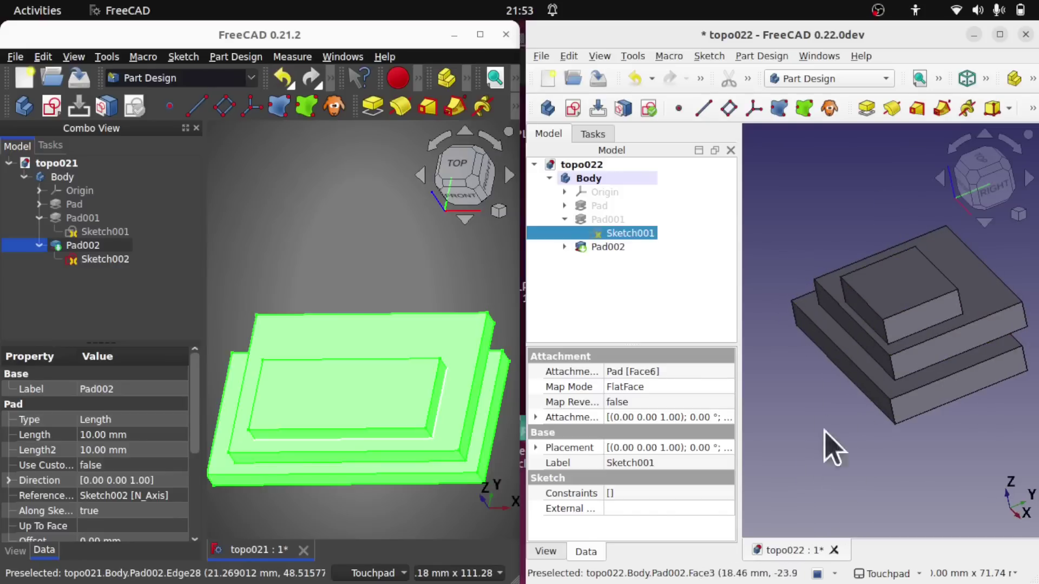
Step: Draw a small rectangle inside the left part of Sketch001's outline and close the sketch
{"action": "double_click", "coordinate": [111, 232]}
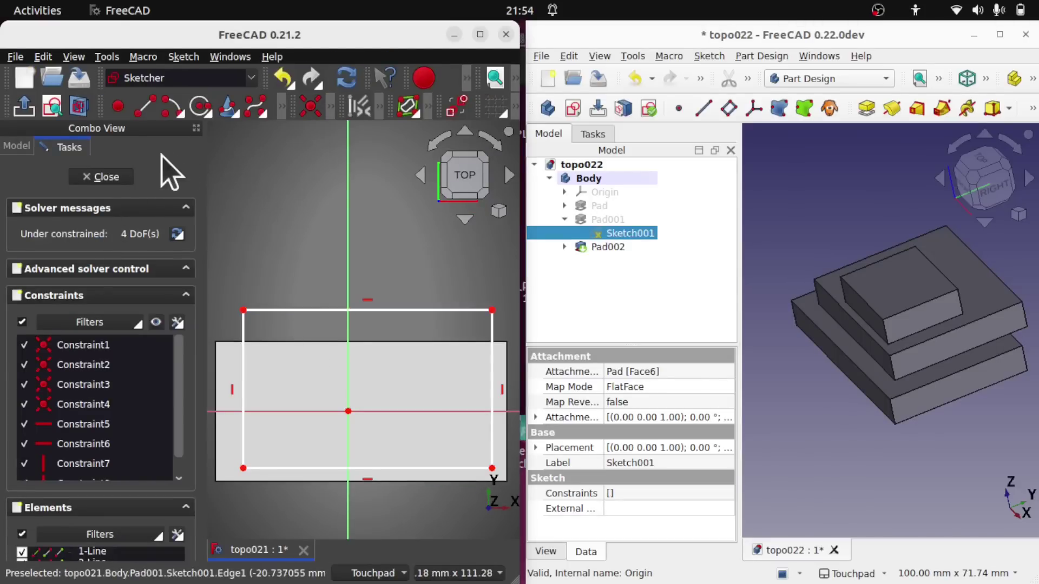
{"action": "left_click", "coordinate": [282, 107]}
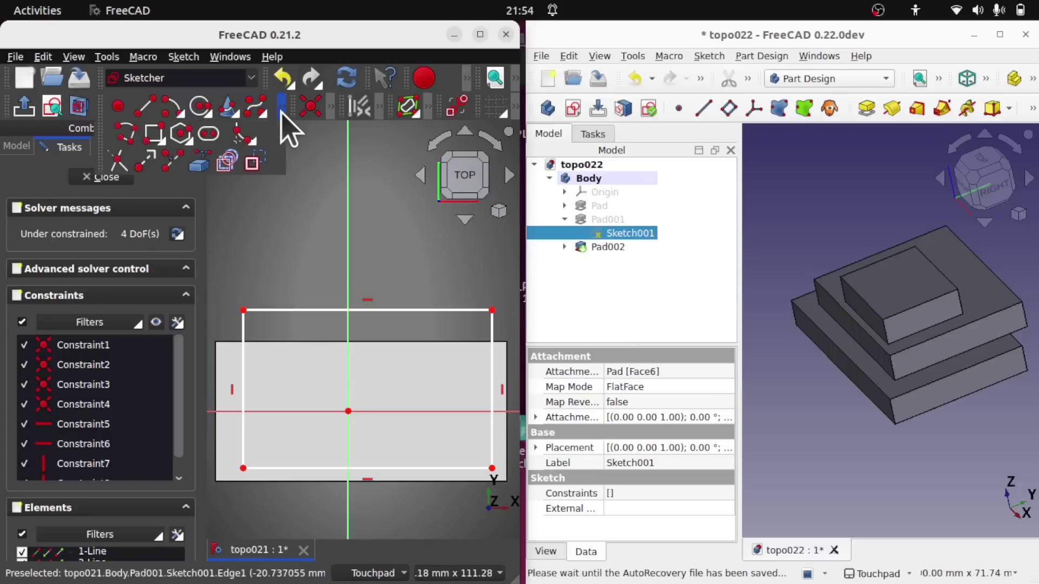
{"action": "left_click", "coordinate": [152, 135]}
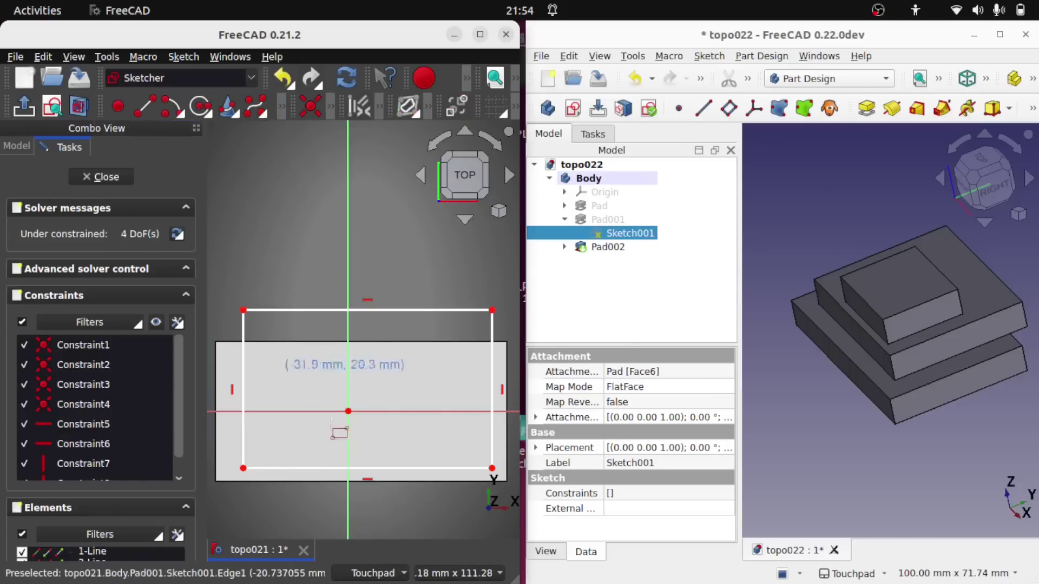
{"action": "left_click", "coordinate": [271, 355]}
{"action": "left_click", "coordinate": [327, 433]}
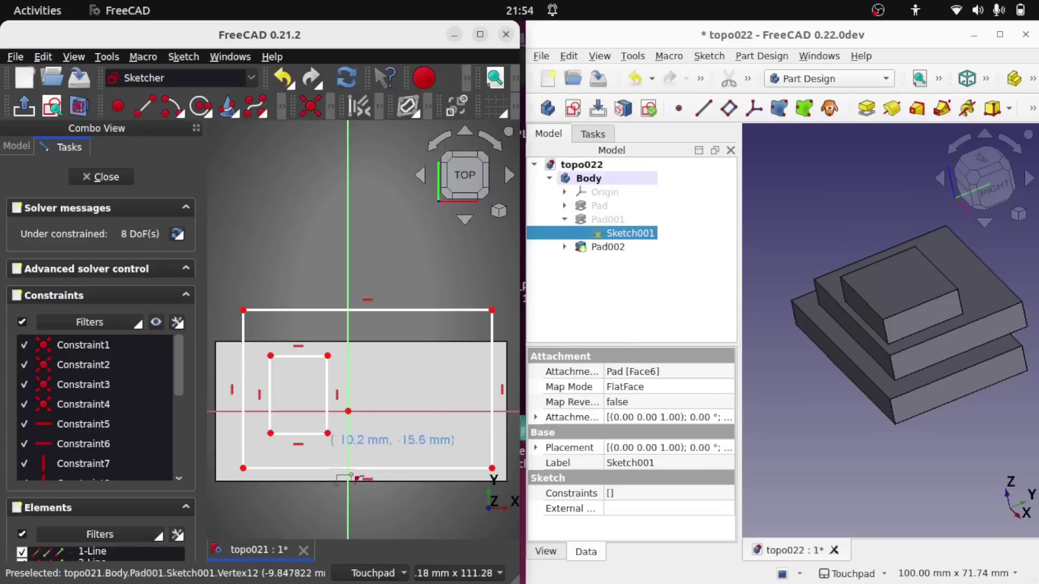
{"action": "left_click_drag", "start_coordinate": [340, 411], "coordinate": [341, 296], "text": "alt"}
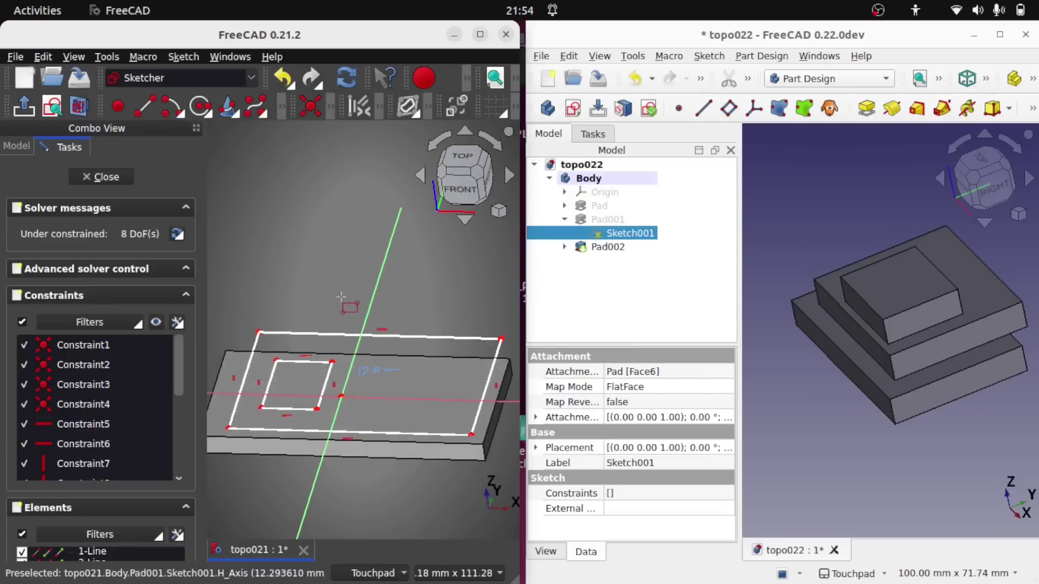
{"action": "left_click", "coordinate": [101, 176]}
{"action": "mouse_move", "coordinate": [336, 364]}
{"action": "left_mouse_down", "text": "alt"}
{"action": "mouse_move", "coordinate": [420, 484]}
{"action": "mouse_move", "coordinate": [357, 387]}
{"action": "mouse_move", "coordinate": [324, 382]}
{"action": "left_mouse_up", "text": "alt"}
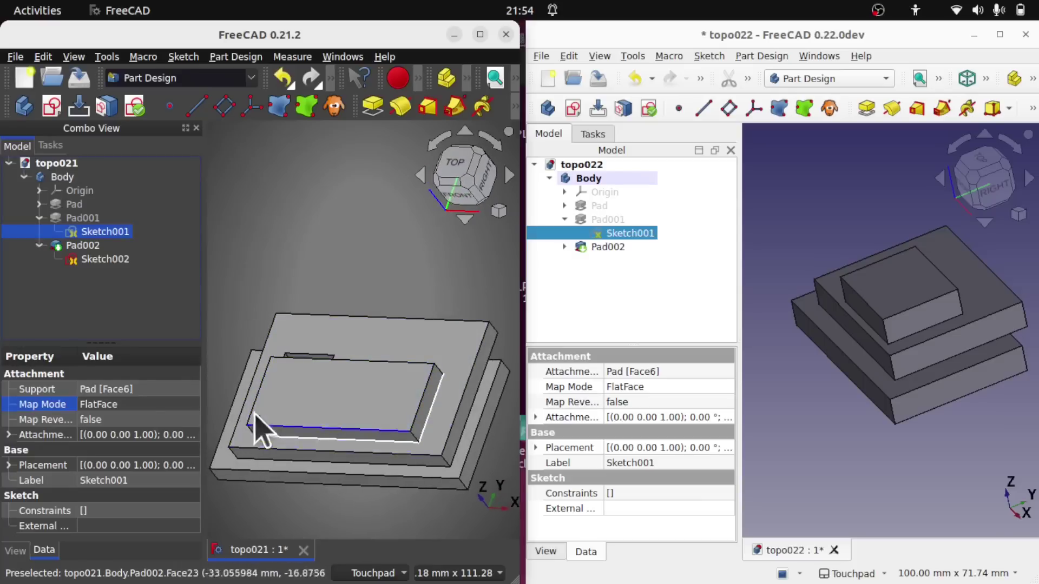
Step: Draw another small rectangle on the right side of Sketch001 and close the sketch
{"action": "double_click", "coordinate": [92, 232]}
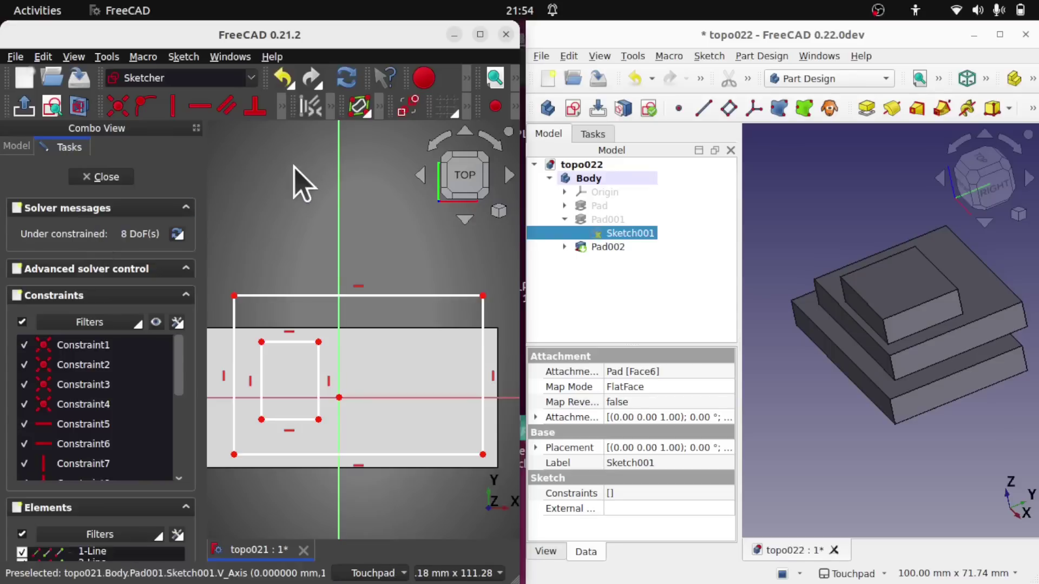
{"action": "left_click", "coordinate": [513, 107]}
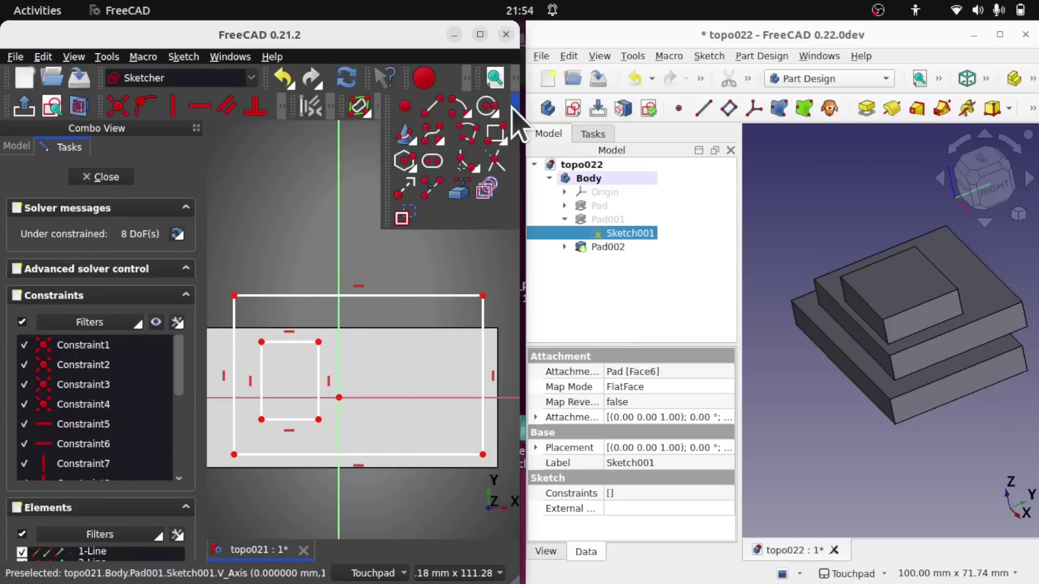
{"action": "left_click", "coordinate": [493, 133]}
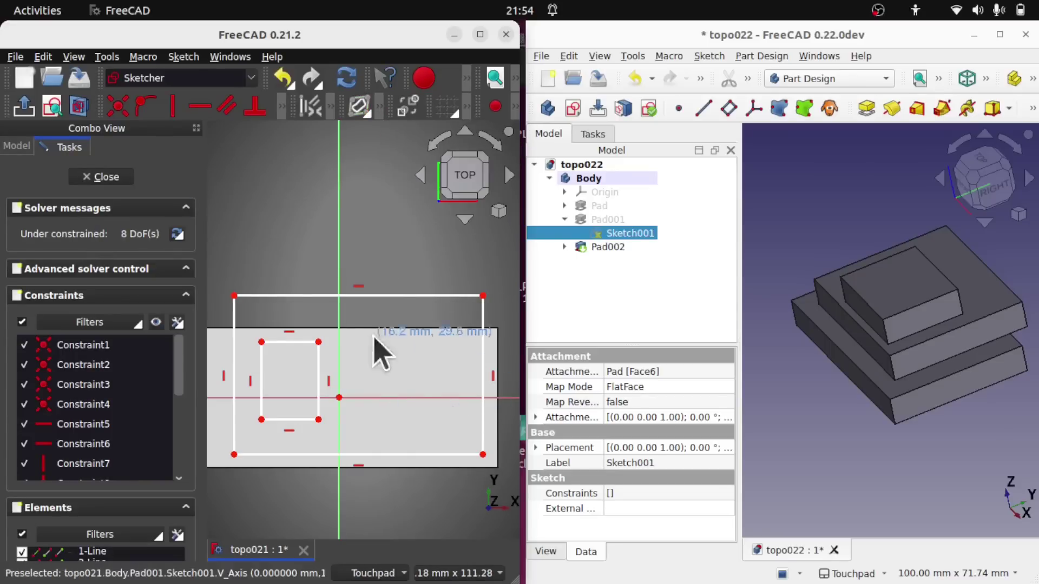
{"action": "left_click", "coordinate": [434, 377]}
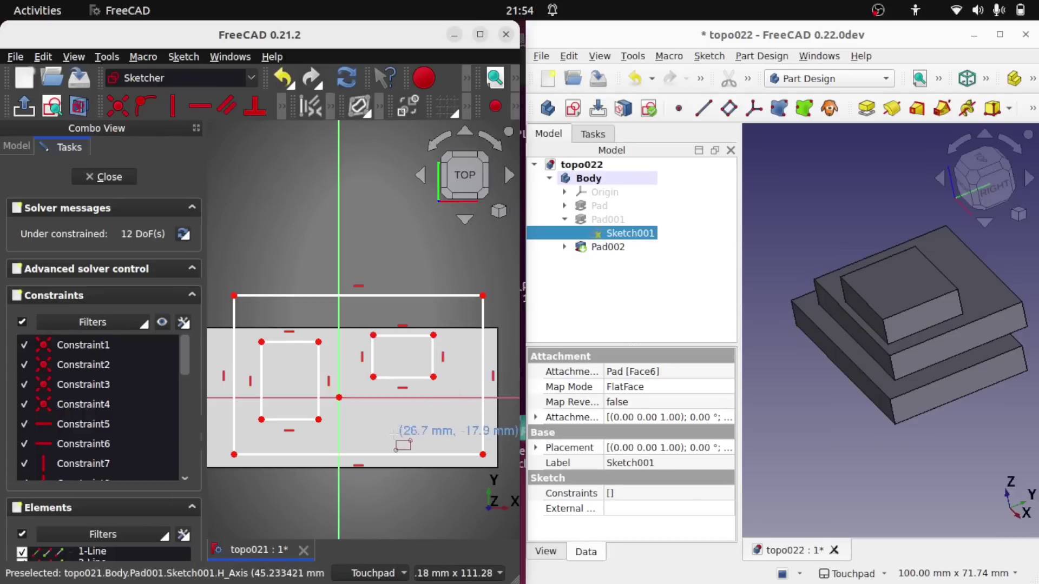
{"action": "left_click", "coordinate": [449, 445]}
{"action": "left_click", "coordinate": [132, 178]}
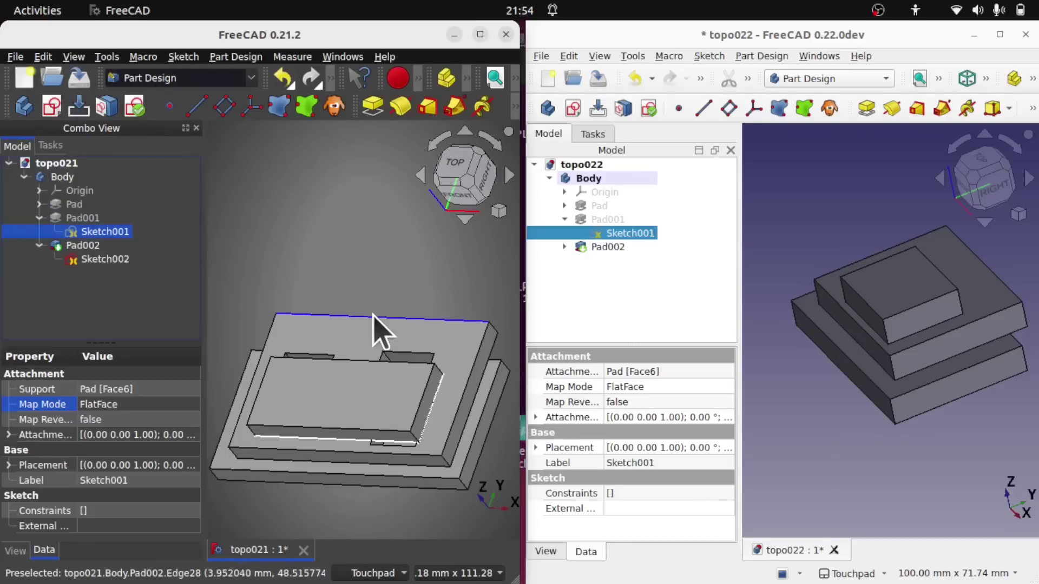
{"action": "left_click_drag", "start_coordinate": [369, 325], "coordinate": [349, 357], "text": "alt"}
Step: Draw a centred rectangle in the base Pad's Sketch and exit, breaking the later pads
{"action": "left_click", "coordinate": [39, 204]}
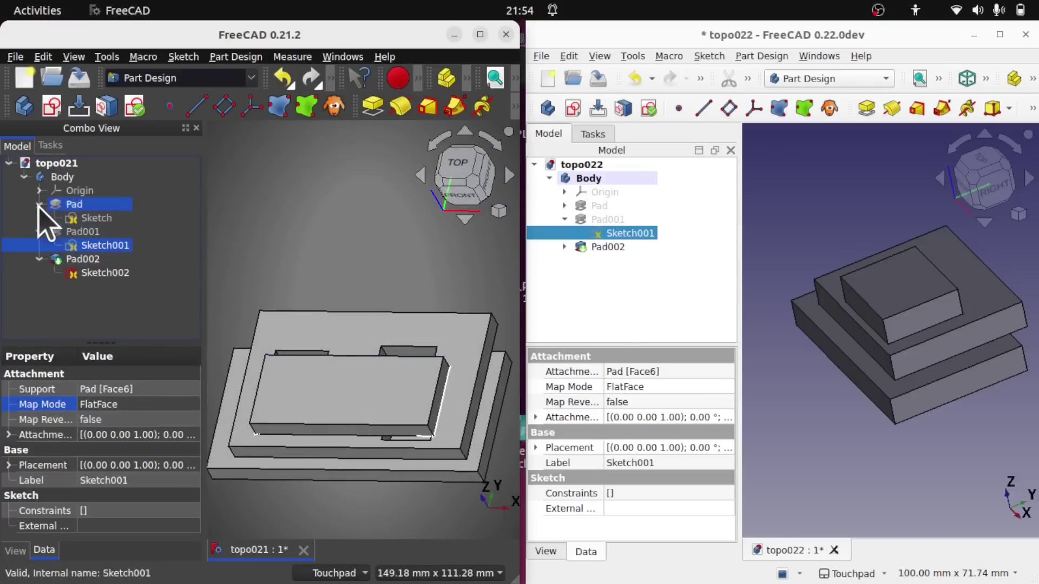
{"action": "left_click", "coordinate": [99, 221]}
{"action": "double_click", "coordinate": [99, 219]}
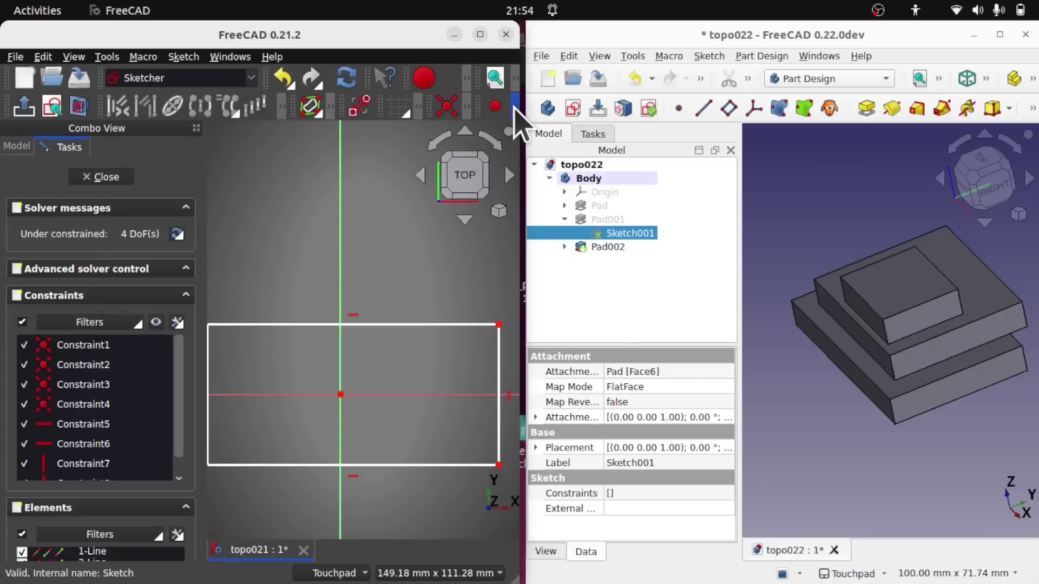
{"action": "left_click", "coordinate": [514, 104]}
{"action": "left_click", "coordinate": [490, 133]}
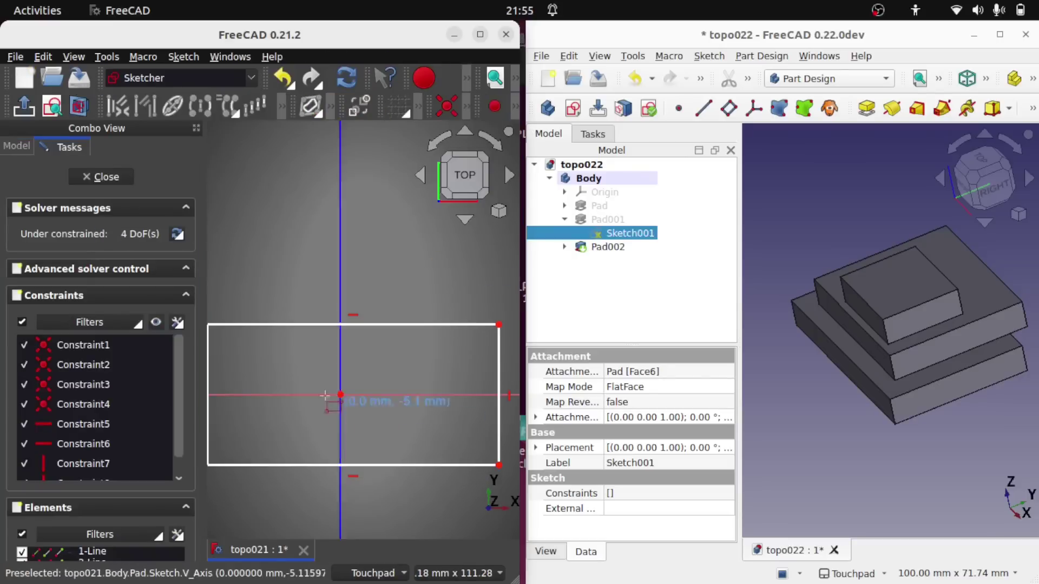
{"action": "left_click", "coordinate": [273, 363]}
{"action": "left_click", "coordinate": [403, 427]}
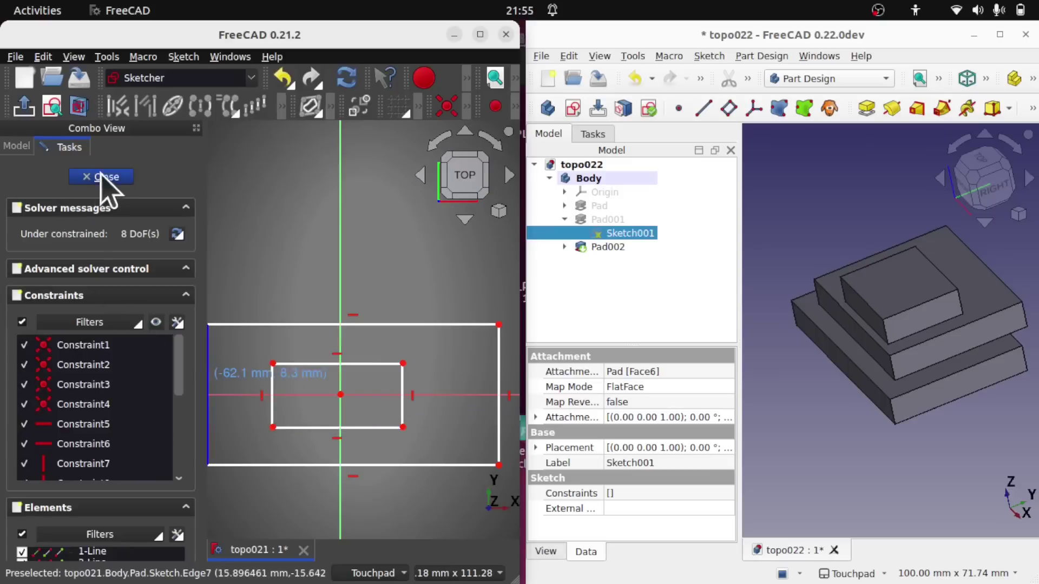
{"action": "key", "text": "Escape"}
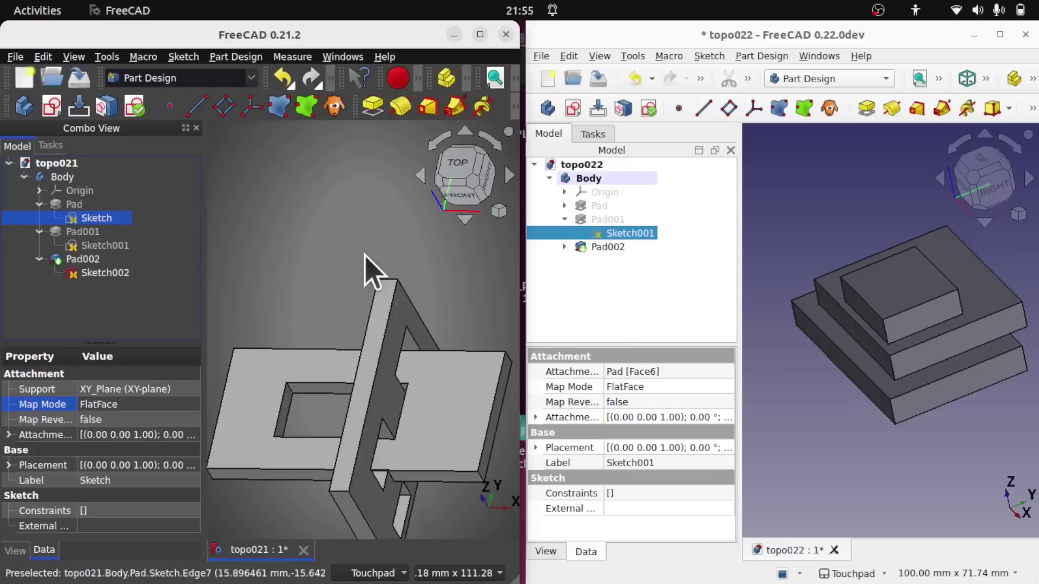
{"action": "left_click_drag", "start_coordinate": [368, 271], "coordinate": [358, 380], "text": "alt"}
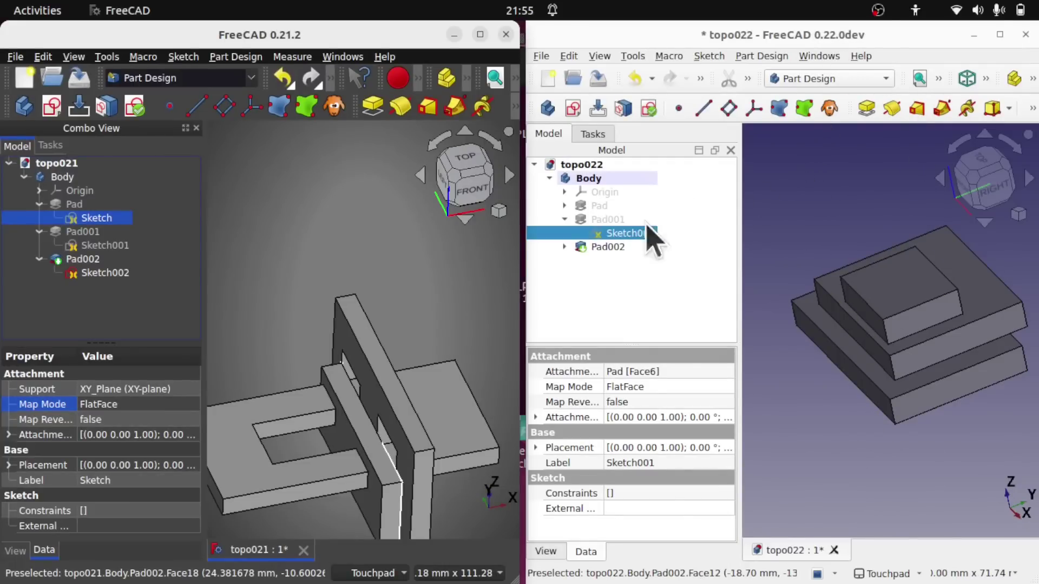
Step: In 0.22dev's base Sketch, draw three small rectangles (upper-left, lower-right, upper-right) and close
{"action": "left_click", "coordinate": [564, 206]}
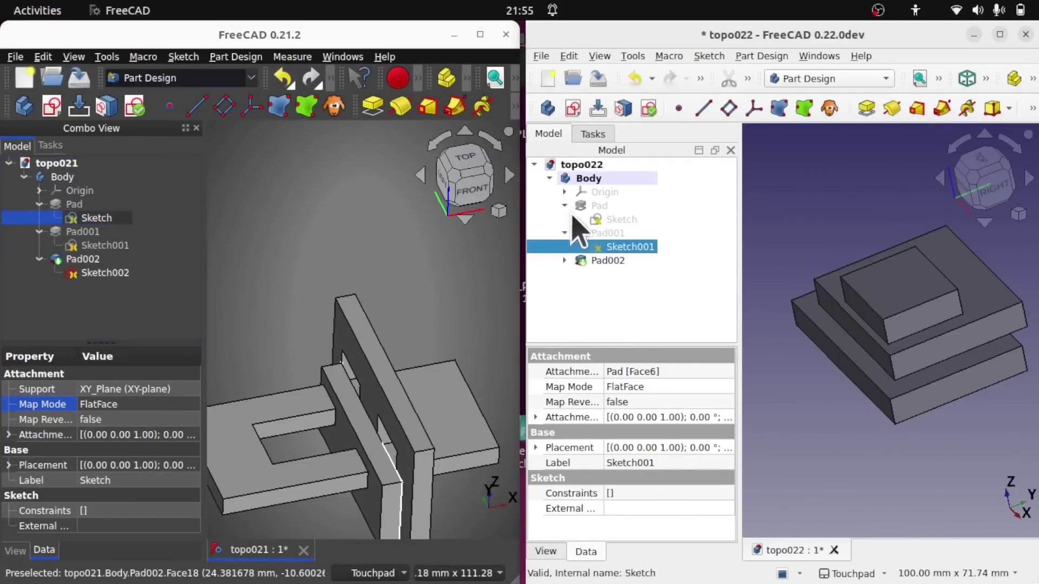
{"action": "double_click", "coordinate": [620, 218]}
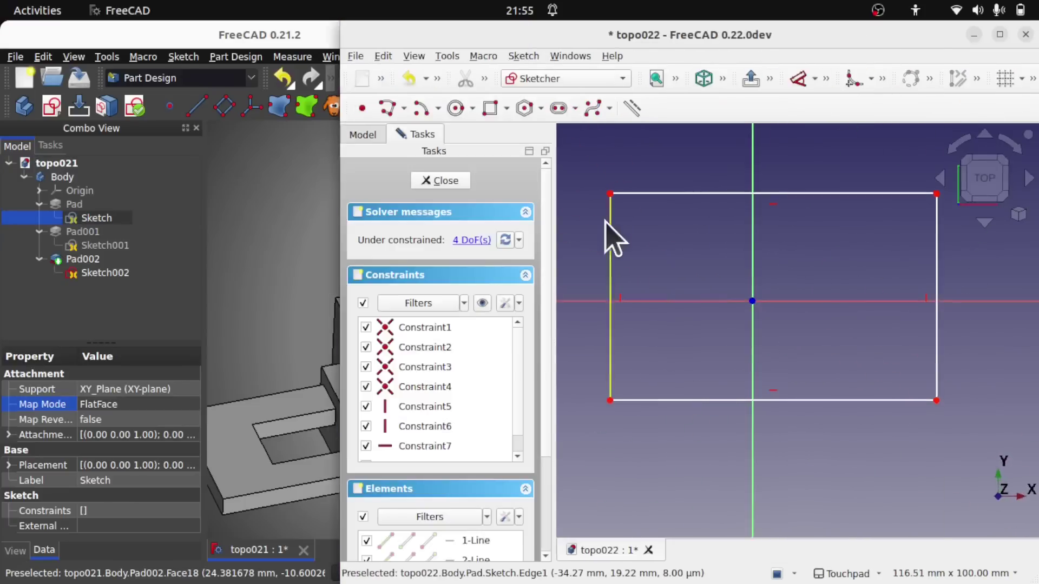
{"action": "left_click", "coordinate": [495, 110]}
{"action": "left_click", "coordinate": [642, 234]}
{"action": "left_click", "coordinate": [722, 295]}
{"action": "left_click", "coordinate": [812, 335]}
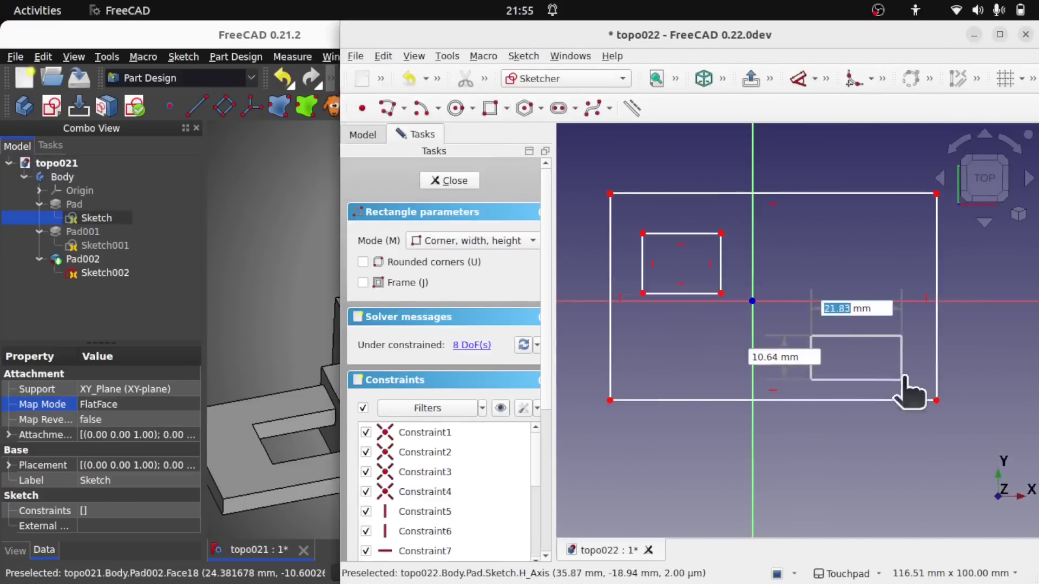
{"action": "left_click", "coordinate": [902, 379]}
{"action": "left_click", "coordinate": [805, 219]}
{"action": "left_click", "coordinate": [870, 264]}
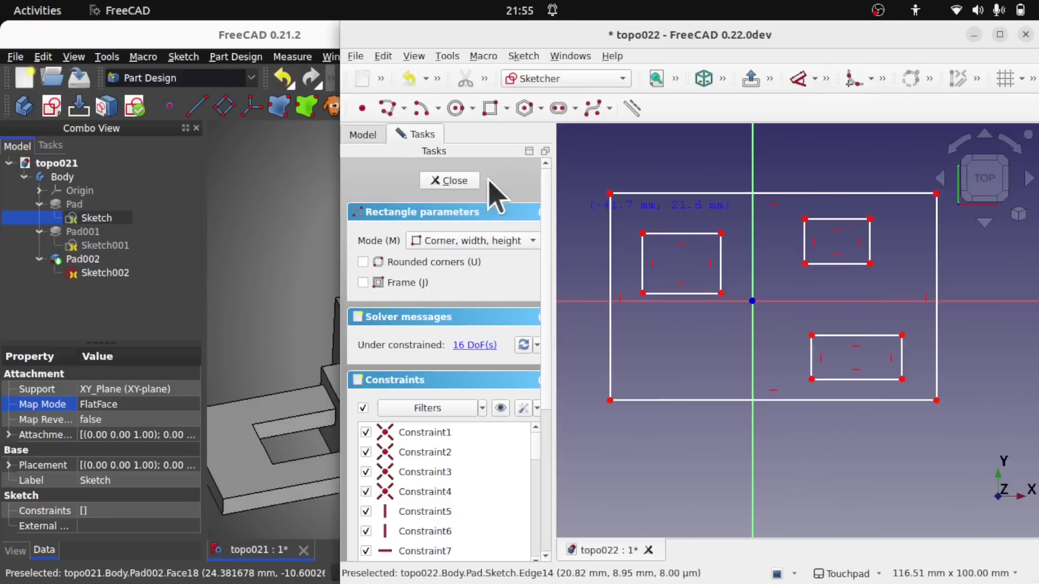
{"action": "left_click", "coordinate": [458, 183]}
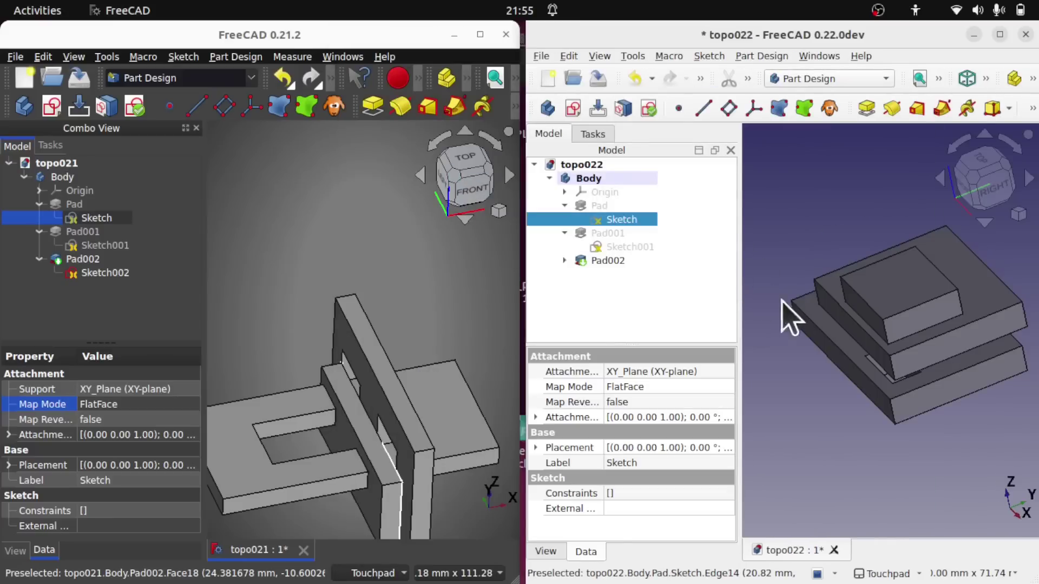
{"action": "middle_click_drag", "start_coordinate": [790, 314], "coordinate": [865, 346]}
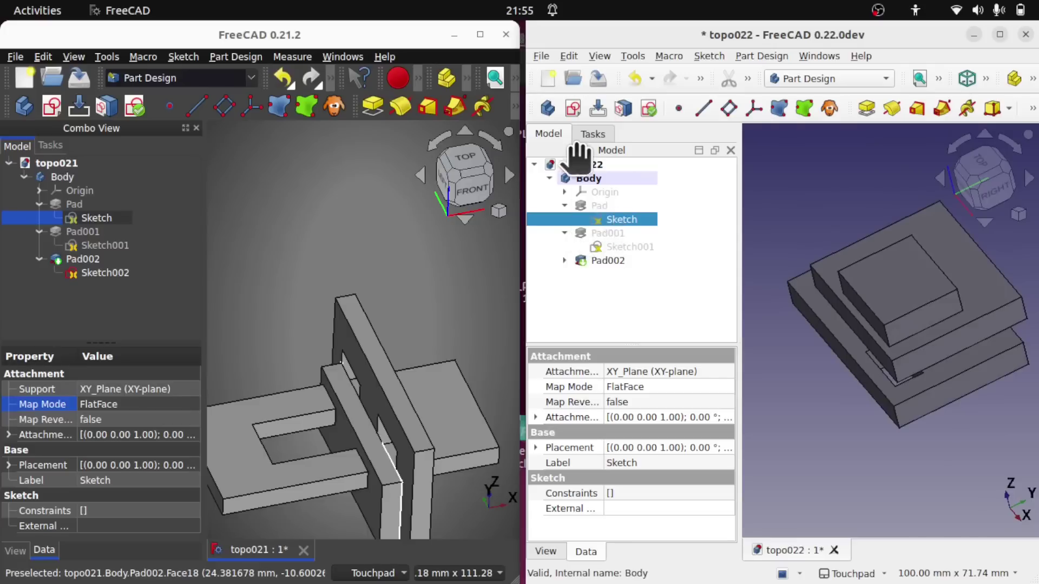
Step: Draw three rectangles (upper, wide lower, small right) in the 0.22 model's Sketch001
{"action": "double_click", "coordinate": [627, 246]}
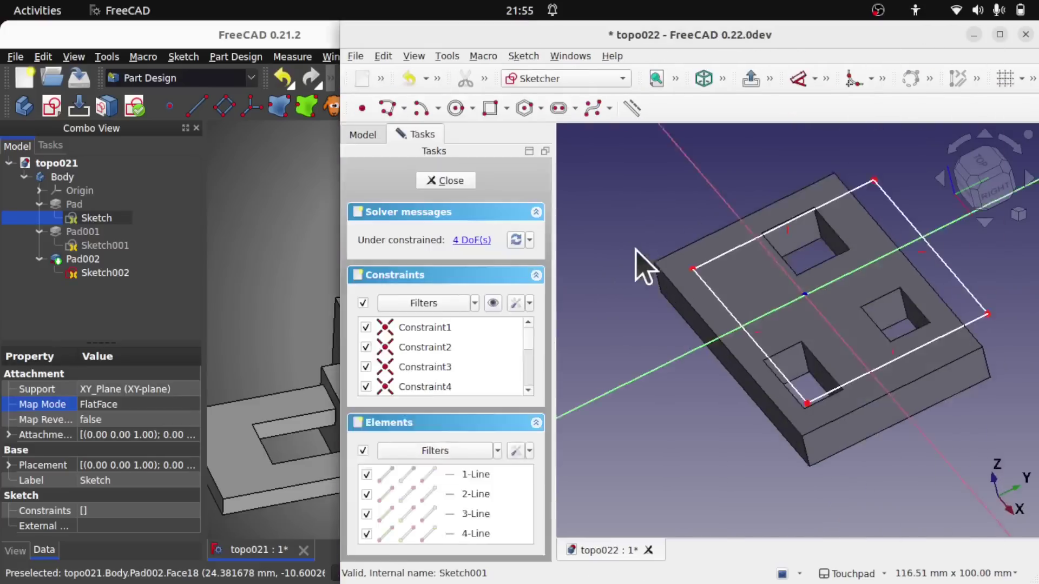
{"action": "left_click", "coordinate": [490, 108]}
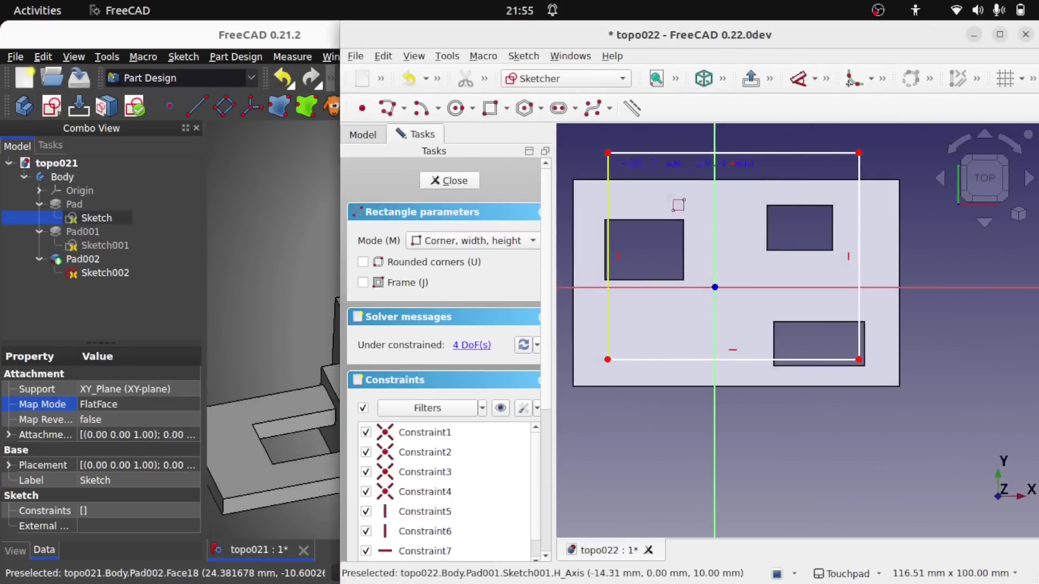
{"action": "left_click", "coordinate": [782, 254]}
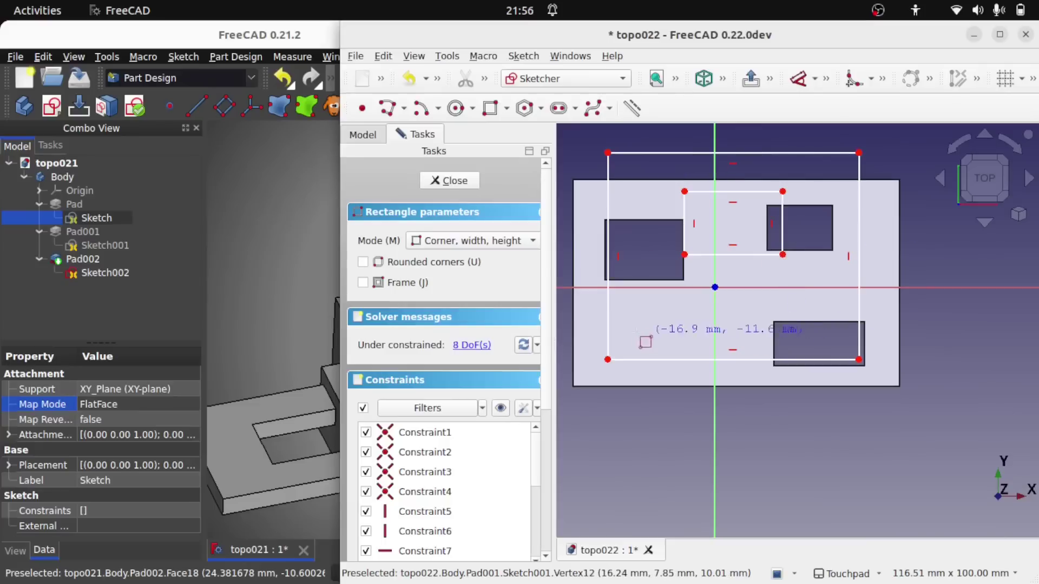
{"action": "left_click", "coordinate": [638, 303]}
{"action": "left_click", "coordinate": [749, 333]}
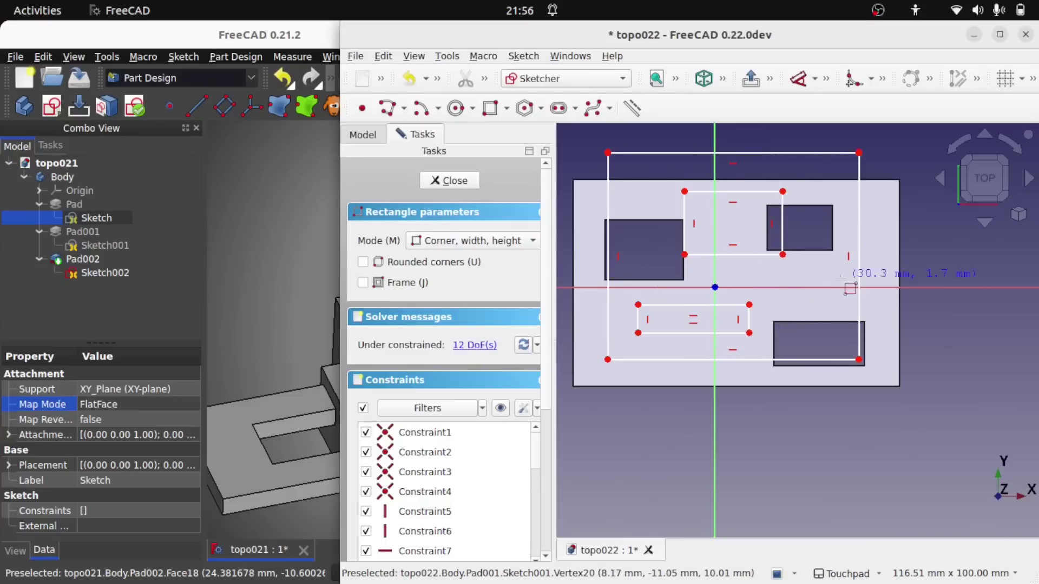
{"action": "left_click", "coordinate": [793, 278]}
{"action": "left_click", "coordinate": [835, 323]}
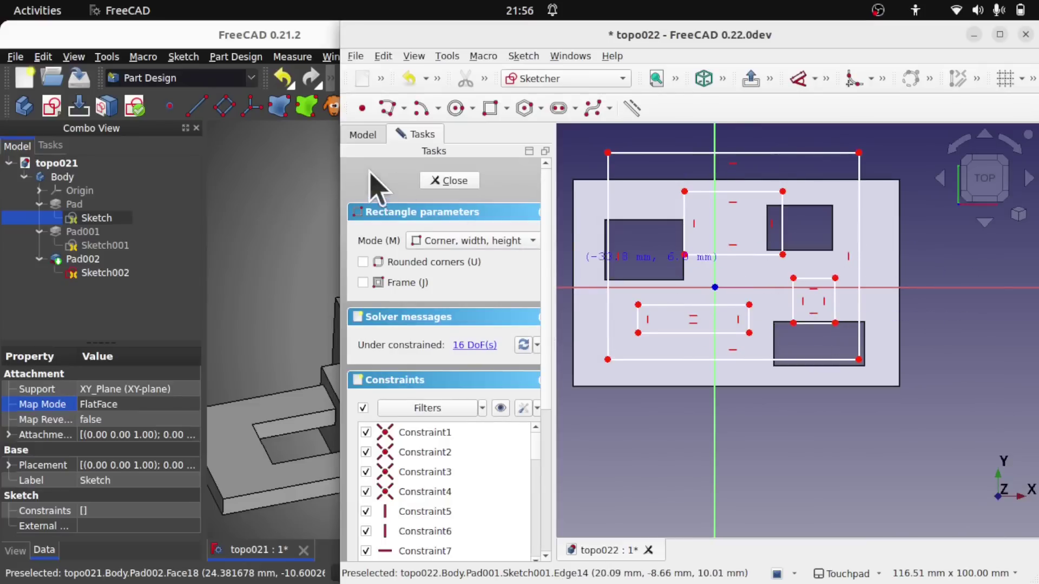
{"action": "key", "text": "super+Right"}
{"action": "key", "text": "Escape"}
{"action": "key", "text": "Escape"}
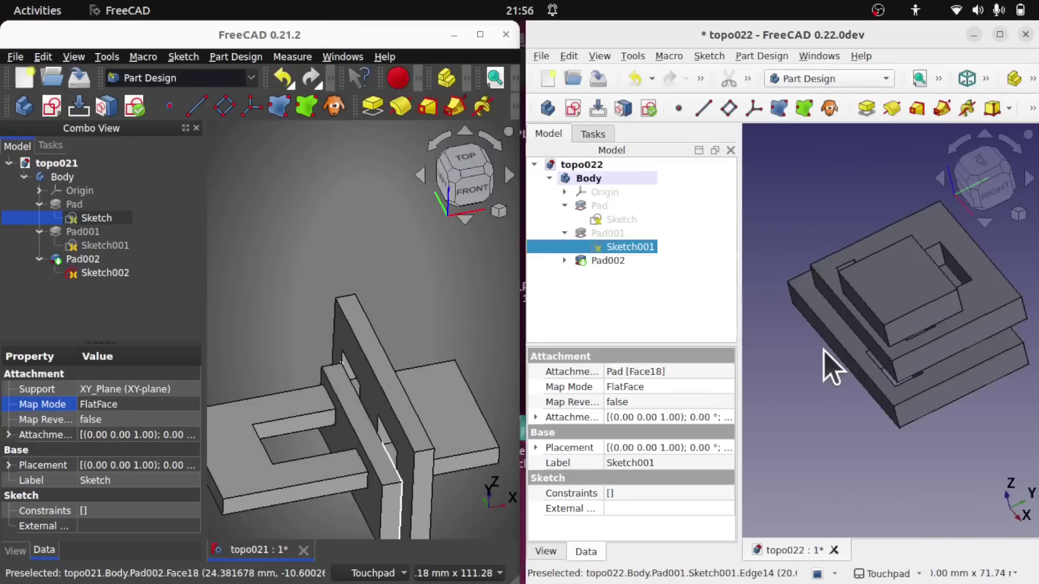
{"action": "left_click_drag", "start_coordinate": [832, 342], "coordinate": [876, 293], "text": "alt"}
{"action": "left_click", "coordinate": [876, 293]}
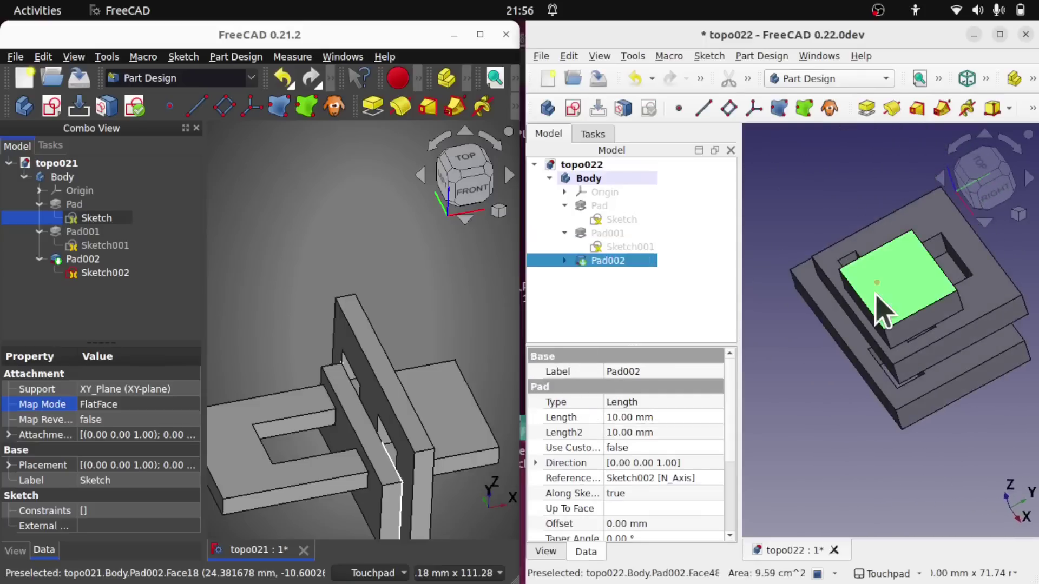
Step: Add two more small rectangles to the base Sketch and inspect the stacked pads
{"action": "double_click", "coordinate": [613, 221]}
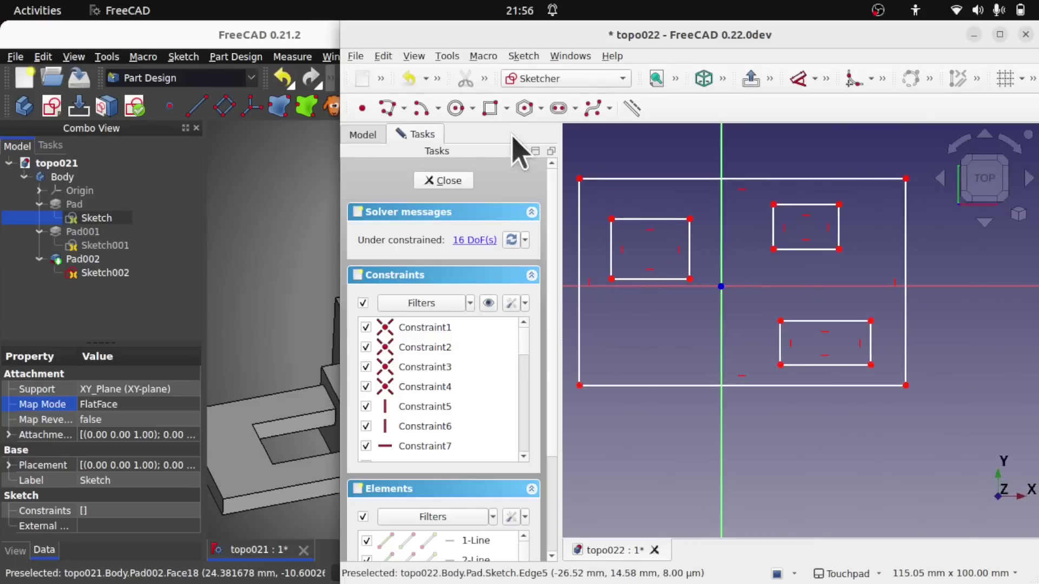
{"action": "left_click", "coordinate": [490, 108]}
{"action": "left_click", "coordinate": [620, 314]}
{"action": "left_click", "coordinate": [744, 368]}
{"action": "left_click", "coordinate": [750, 263]}
{"action": "left_click", "coordinate": [809, 297]}
{"action": "key", "text": "Escape"}
{"action": "key", "text": "Escape"}
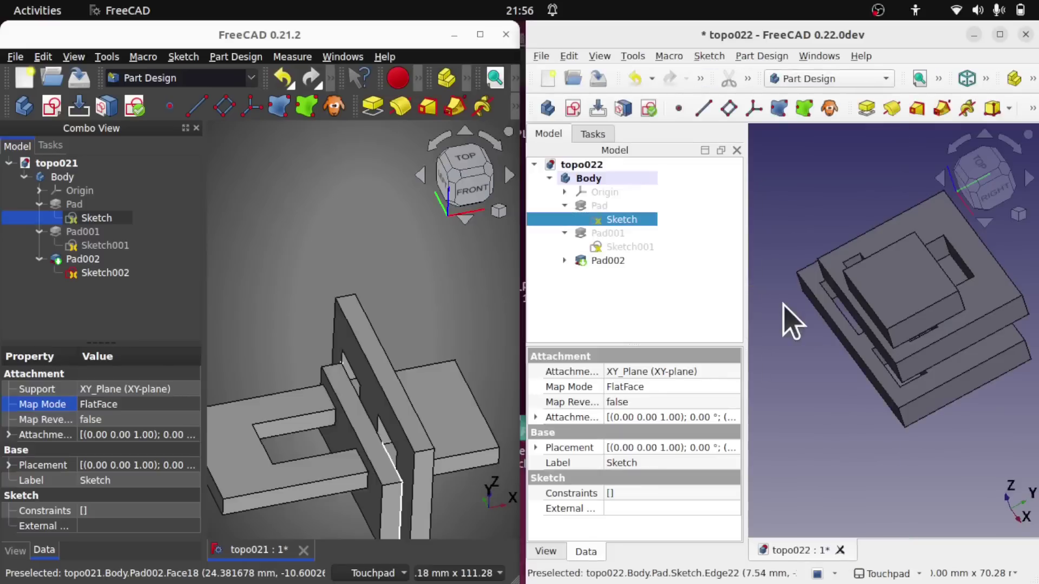
{"action": "left_click_drag", "start_coordinate": [881, 354], "coordinate": [820, 214], "text": "alt"}
Step: Close the 0.22 document without saving, then select the 0.21 model's top and base pads
{"action": "left_click", "coordinate": [539, 56]}
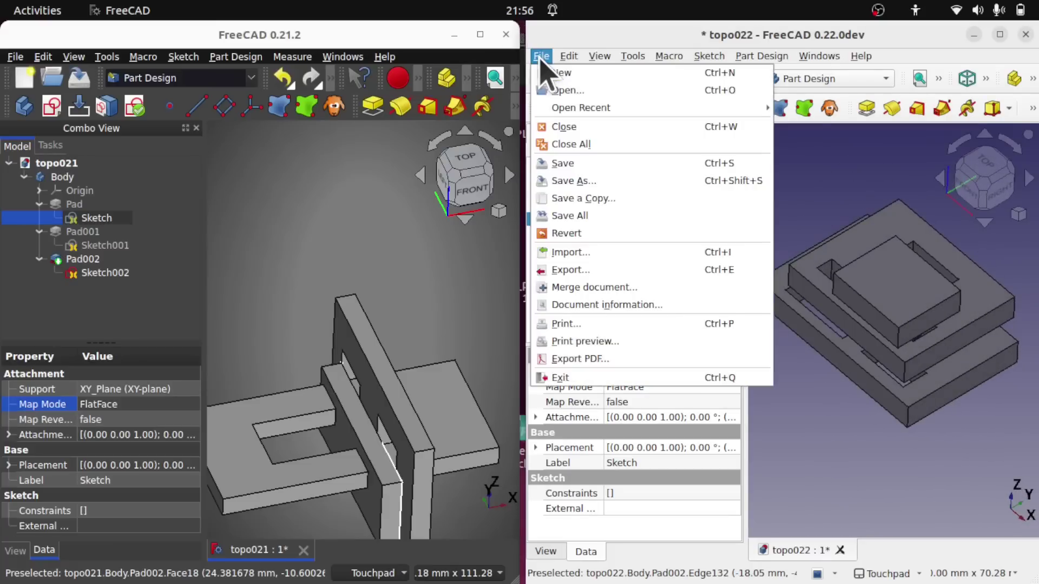
{"action": "left_click", "coordinate": [573, 127]}
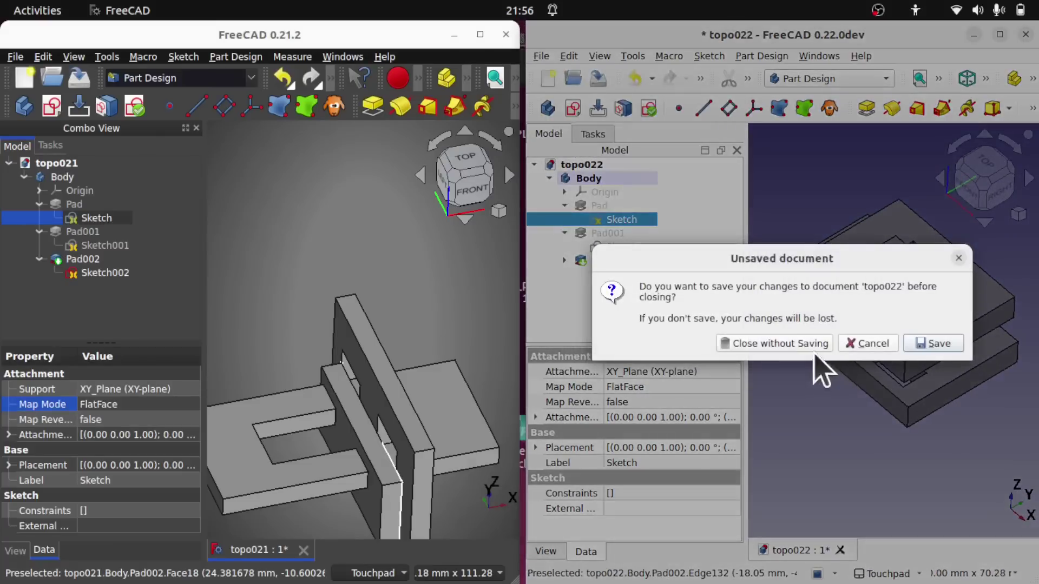
{"action": "left_click", "coordinate": [815, 343]}
{"action": "left_click_drag", "start_coordinate": [870, 301], "coordinate": [835, 348], "text": "alt"}
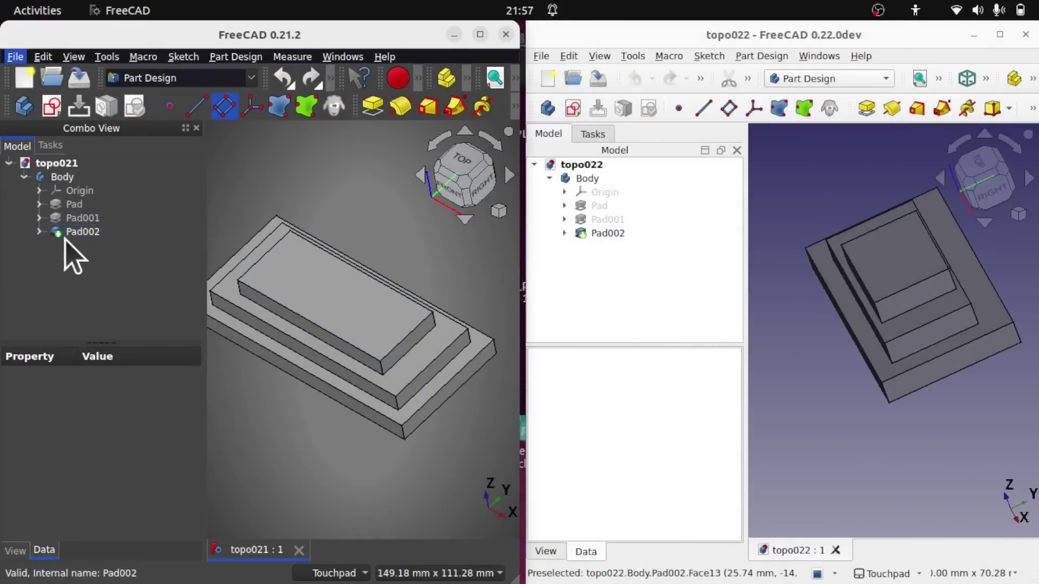
{"action": "left_click", "coordinate": [43, 236]}
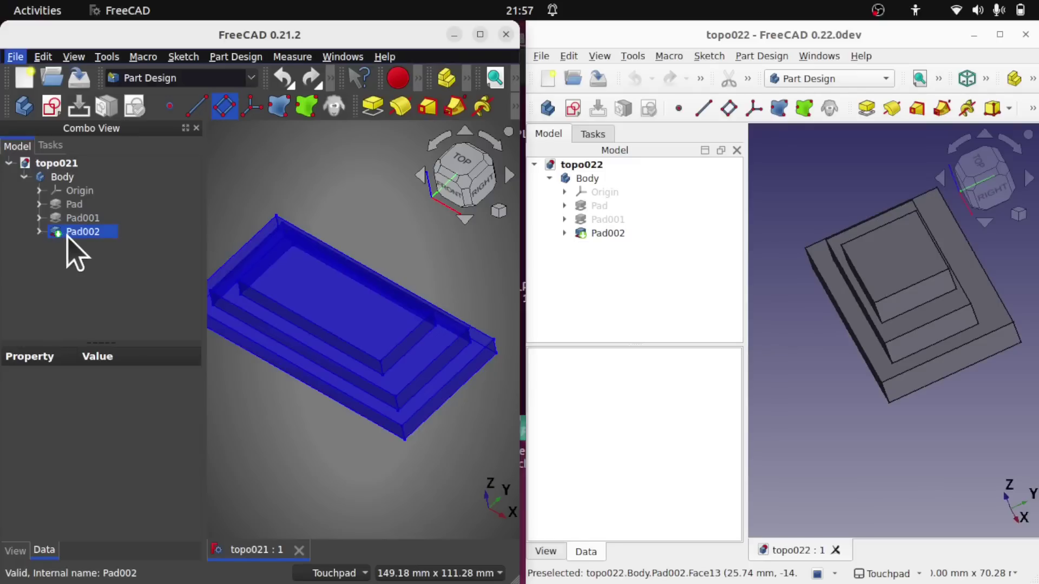
{"action": "left_click", "coordinate": [111, 204]}
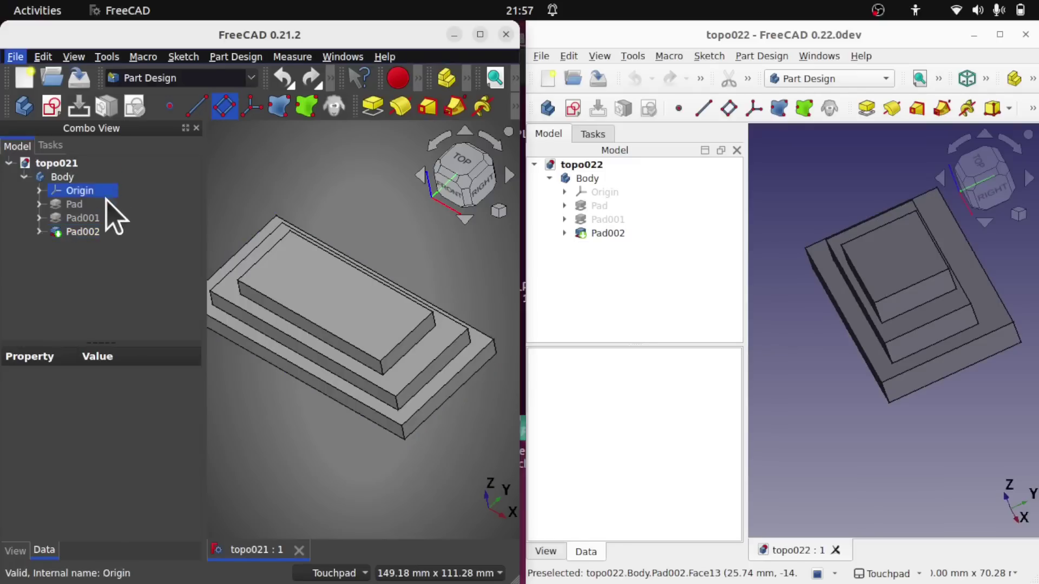
Step: Set the base Pad as the 0.21 Body's tip and select the pad's end face
{"action": "left_click", "coordinate": [85, 204]}
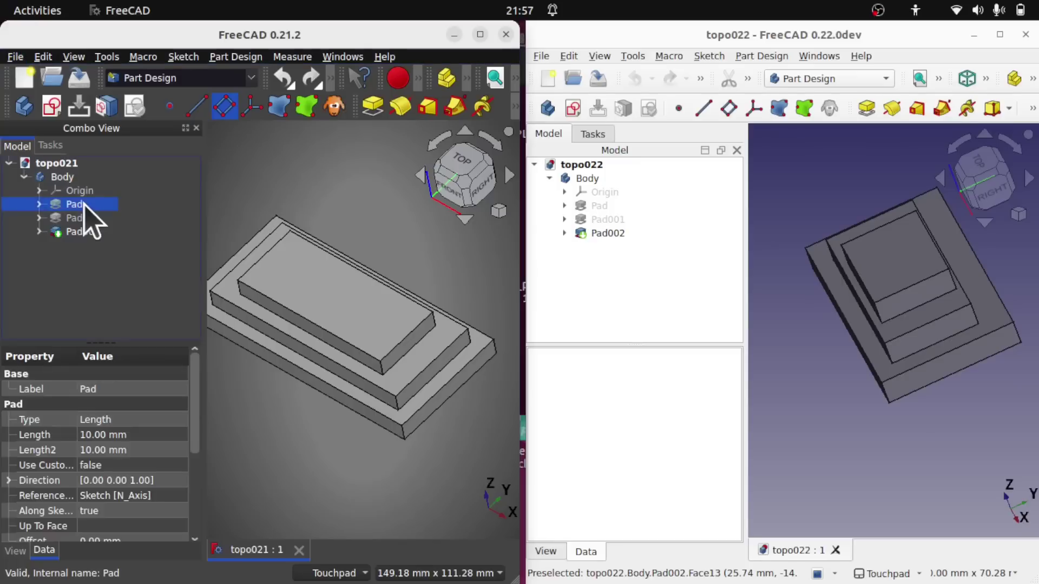
{"action": "right_click", "coordinate": [81, 207]}
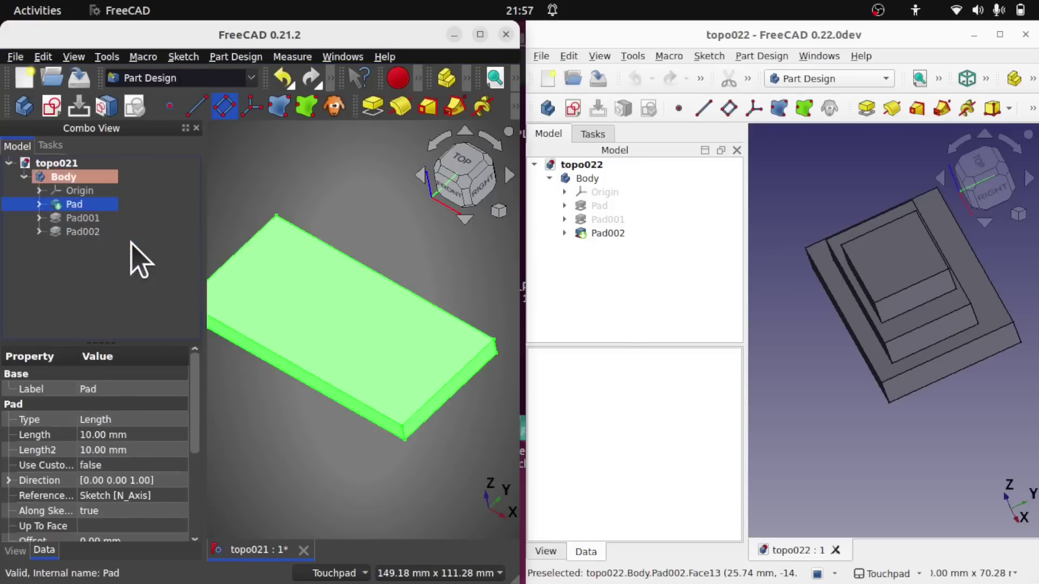
{"action": "left_click_drag", "start_coordinate": [325, 282], "coordinate": [417, 345], "text": "alt"}
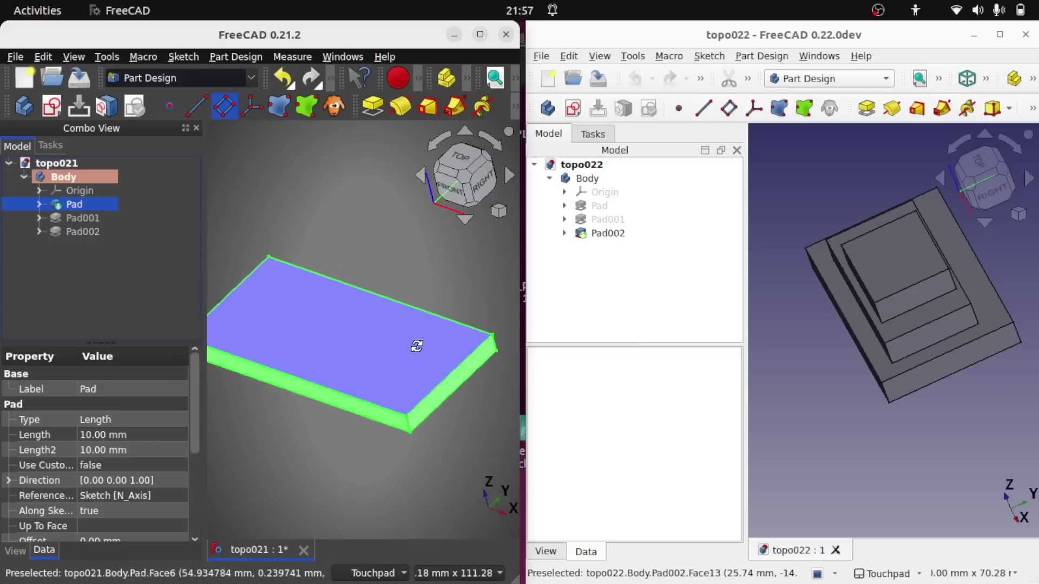
{"action": "left_click", "coordinate": [369, 262]}
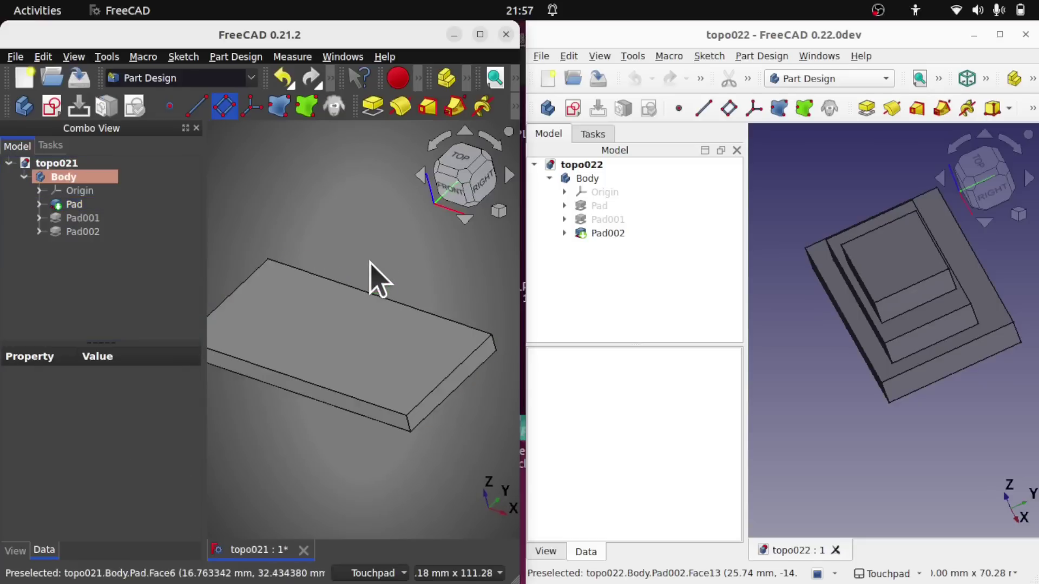
{"action": "left_click", "coordinate": [449, 389]}
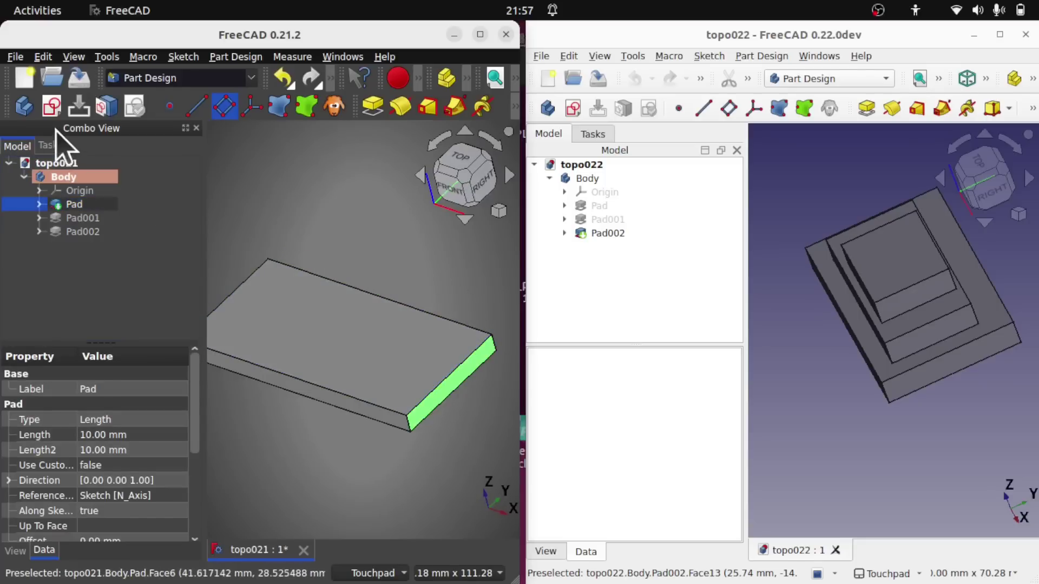
Step: Sketch a corner-to-corner rectangle straddling the base pad's end face as Sketch003
{"action": "left_click", "coordinate": [52, 108]}
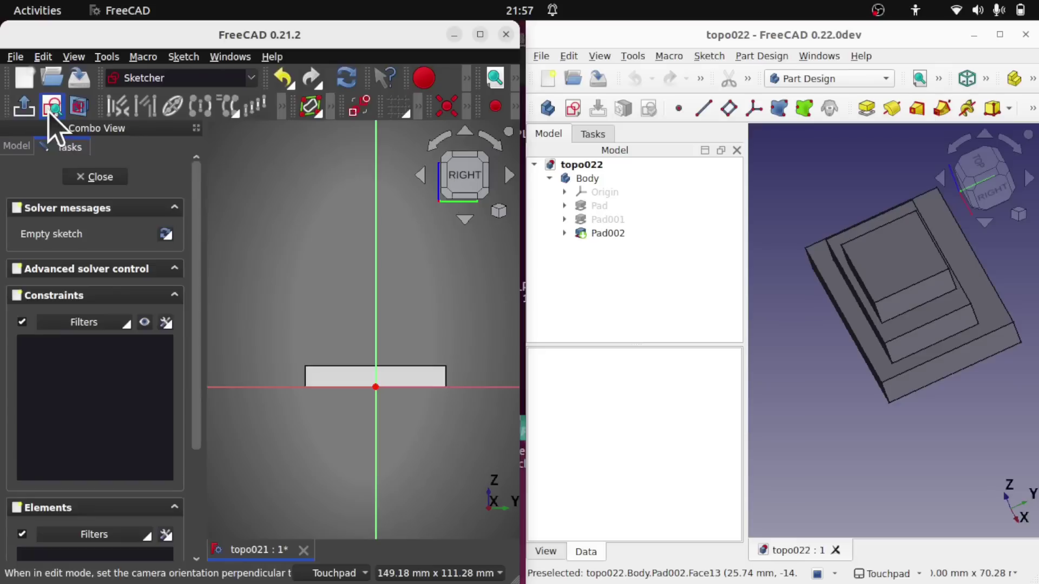
{"action": "left_click", "coordinate": [514, 107]}
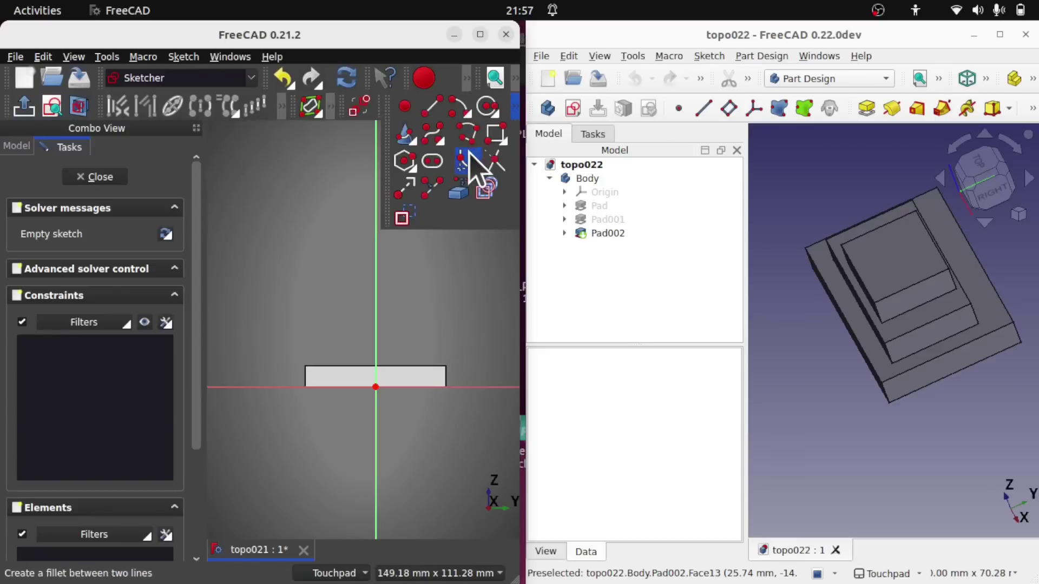
{"action": "left_click", "coordinate": [499, 137]}
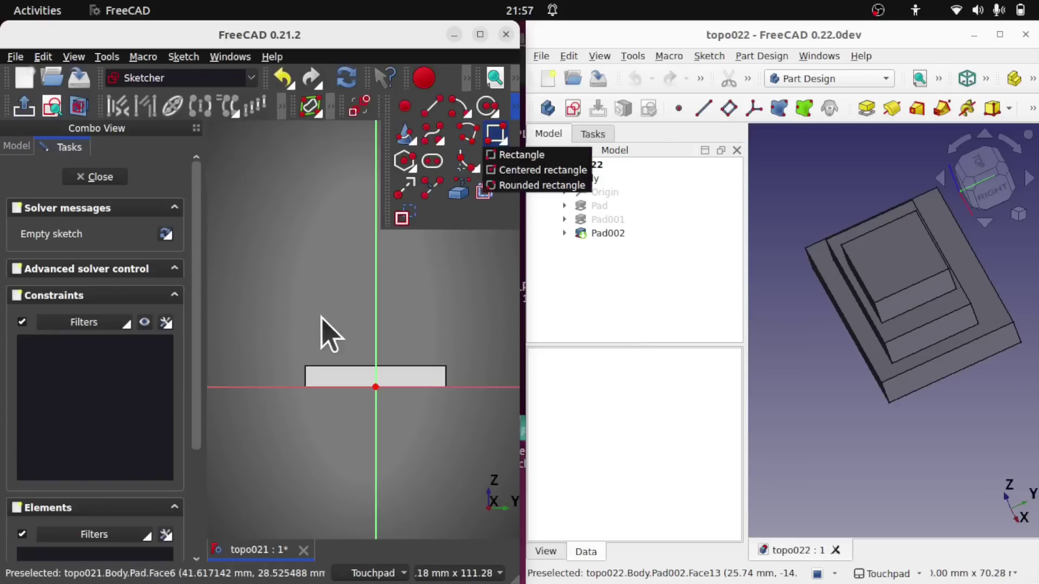
{"action": "left_click", "coordinate": [505, 153]}
{"action": "left_click", "coordinate": [344, 312]}
{"action": "left_click", "coordinate": [412, 437]}
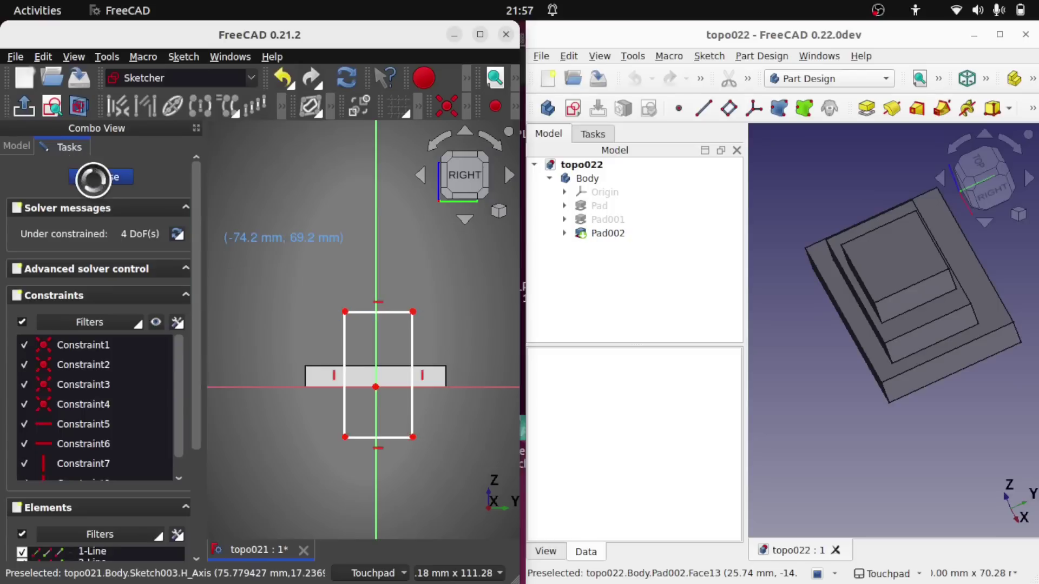
{"action": "key", "text": "Escape"}
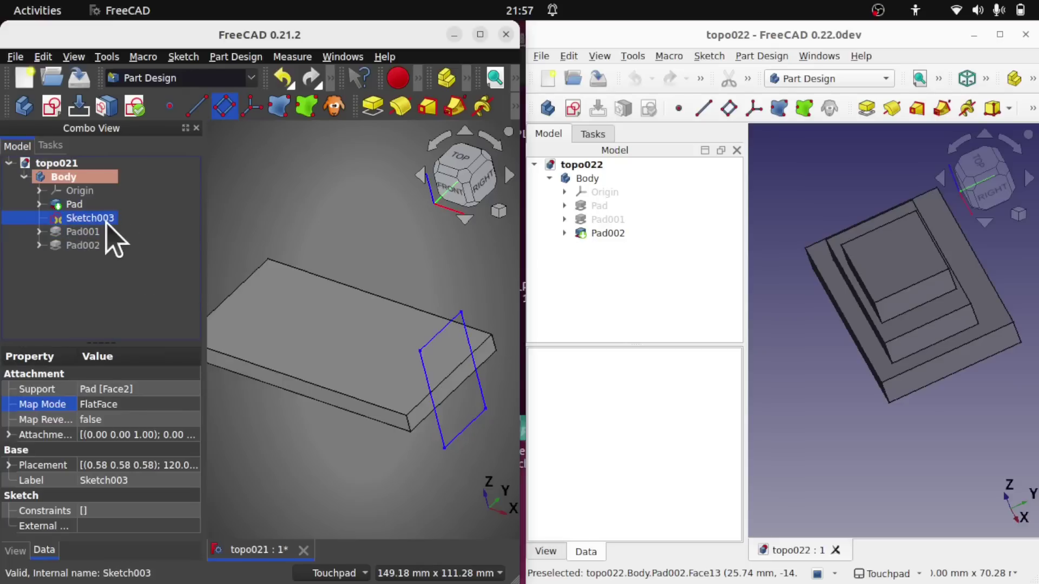
Step: Pocket Sketch003 20 mm into the 0.21 model's base pad
{"action": "left_click", "coordinate": [515, 107]}
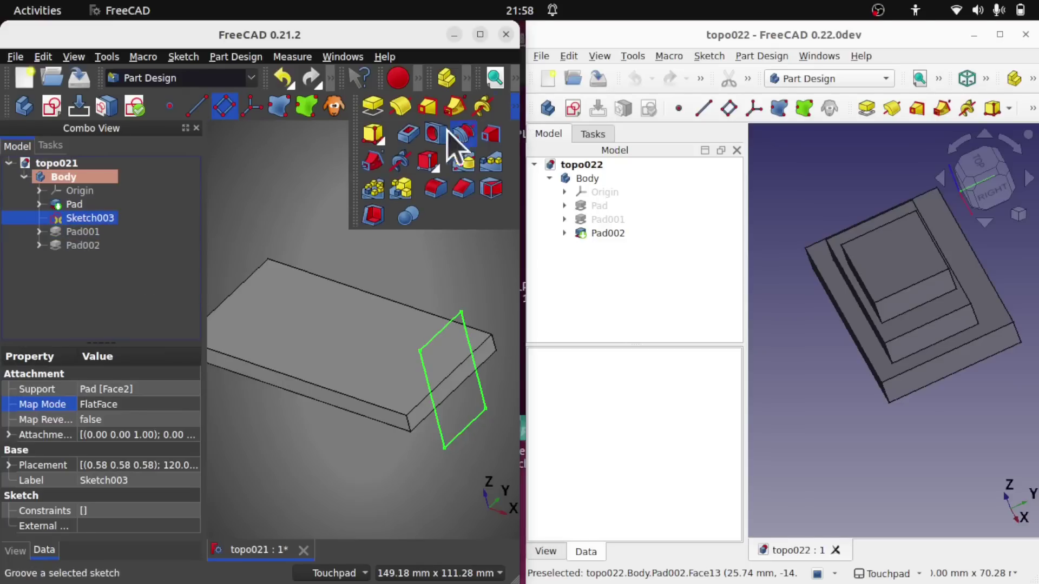
{"action": "left_click", "coordinate": [409, 145]}
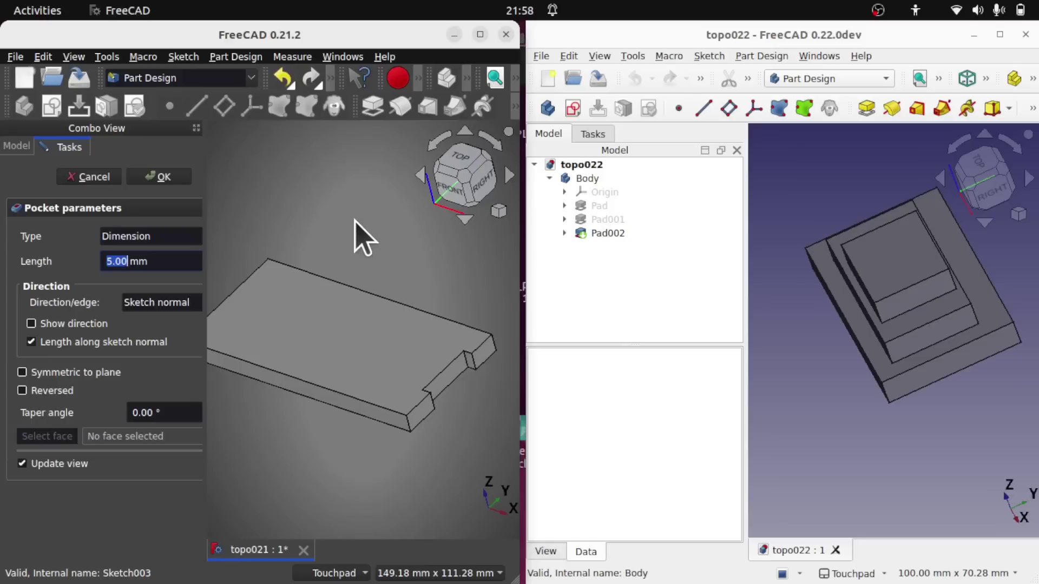
{"action": "type", "text": "20"}
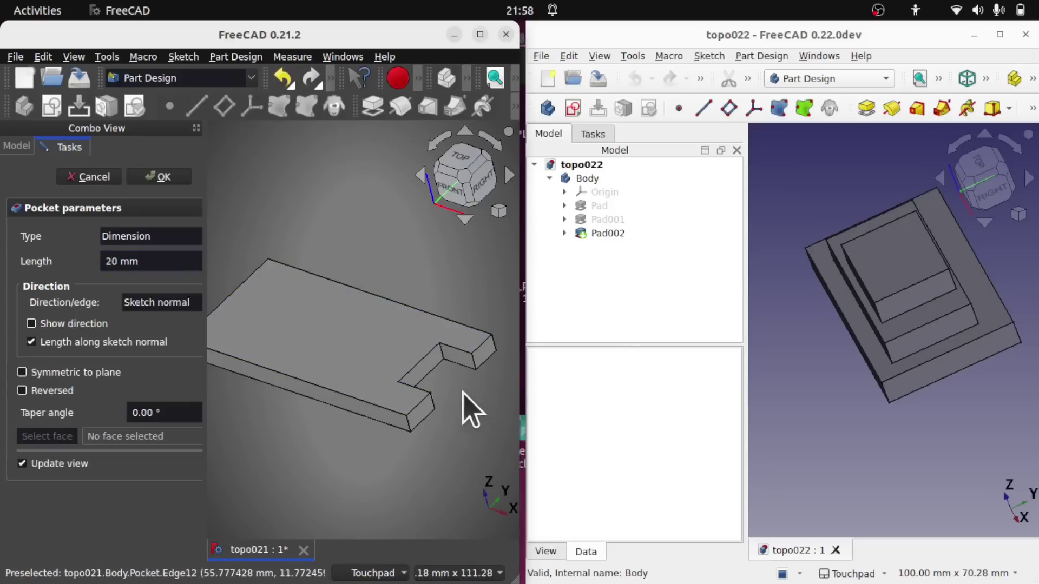
{"action": "left_click", "coordinate": [158, 176]}
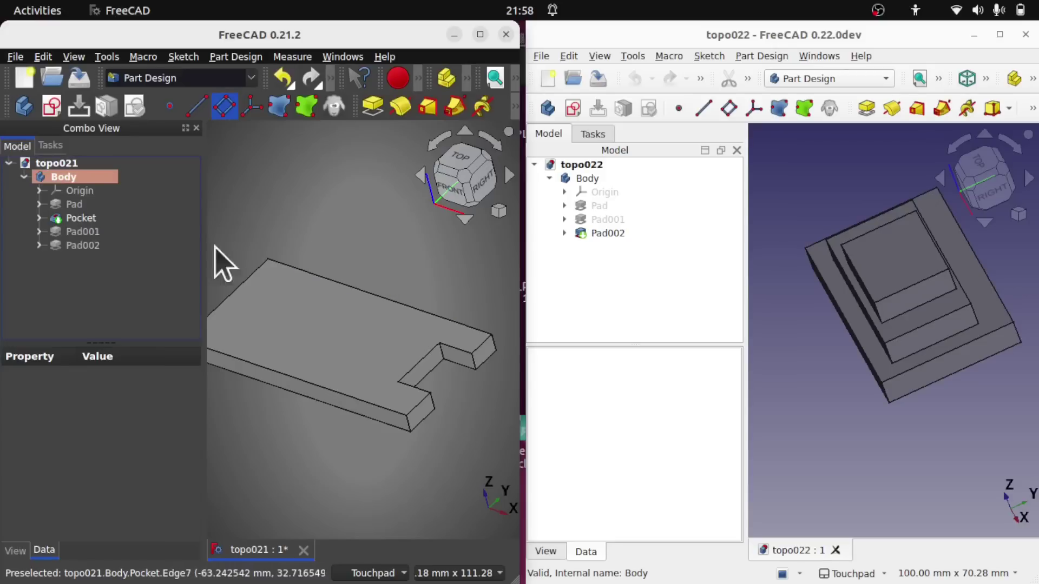
Step: Inspect Pad001, Pad, the new Pocket and Pad002 in the model tree
{"action": "left_click", "coordinate": [83, 232]}
{"action": "left_click", "coordinate": [76, 206]}
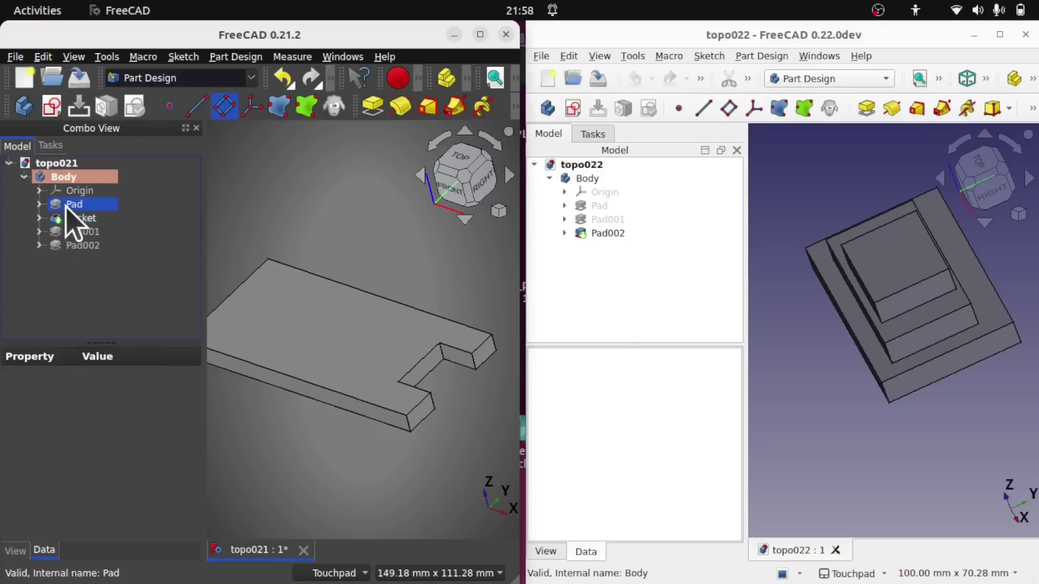
{"action": "left_click", "coordinate": [108, 219]}
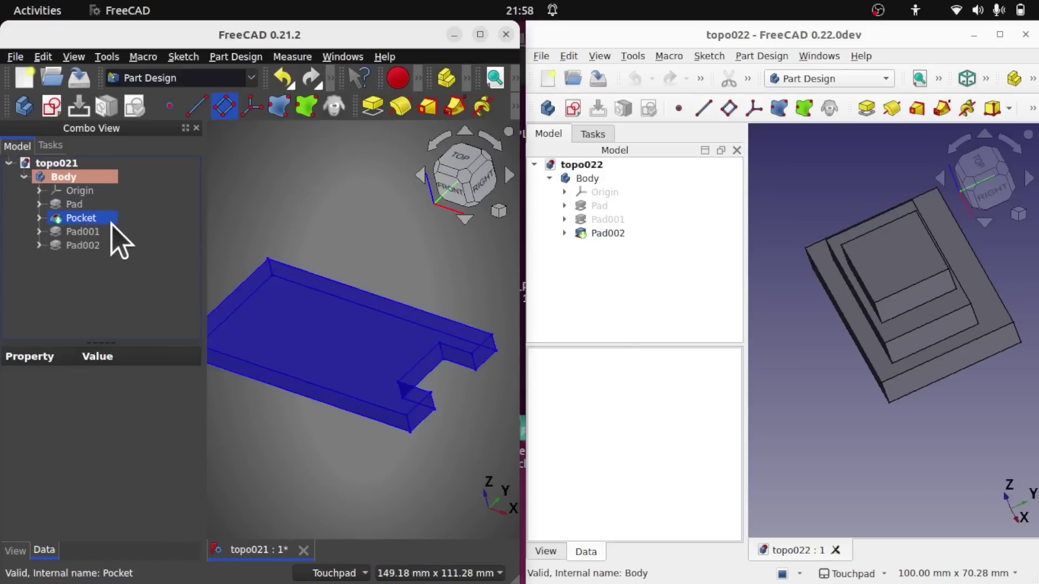
{"action": "left_click", "coordinate": [219, 257]}
{"action": "left_click", "coordinate": [87, 246]}
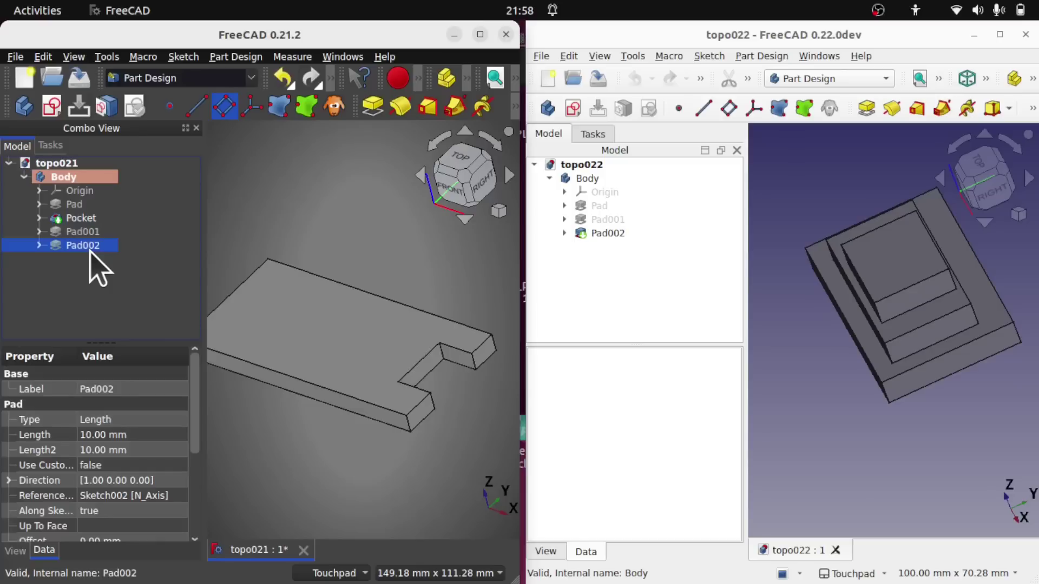
Step: Set Pad002 as the 0.21 Body's tip and orbit to reveal the broken geometry
{"action": "right_click", "coordinate": [90, 252]}
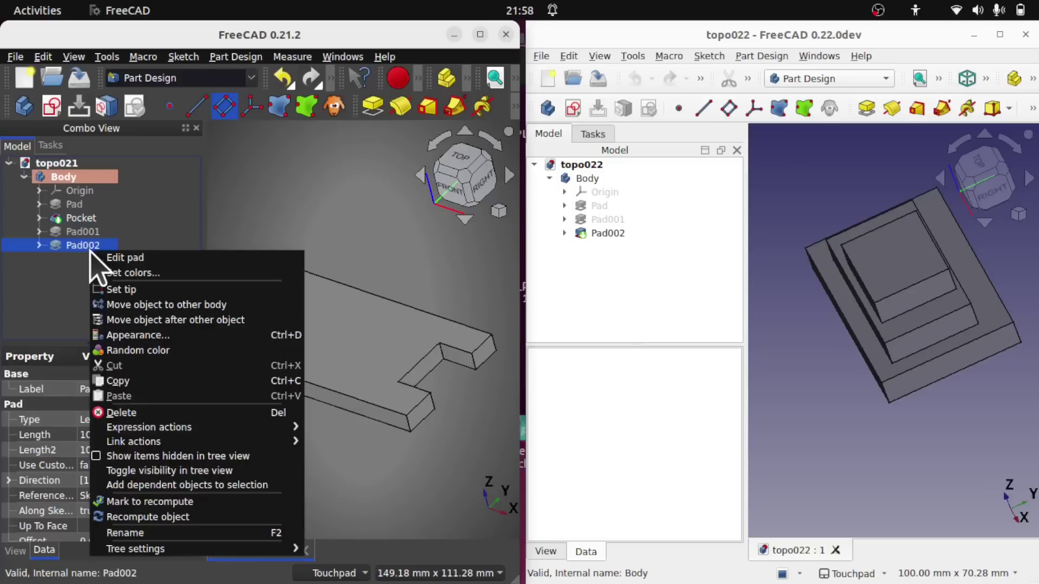
{"action": "left_click", "coordinate": [130, 291]}
{"action": "left_click_drag", "start_coordinate": [355, 385], "coordinate": [378, 379], "text": "alt"}
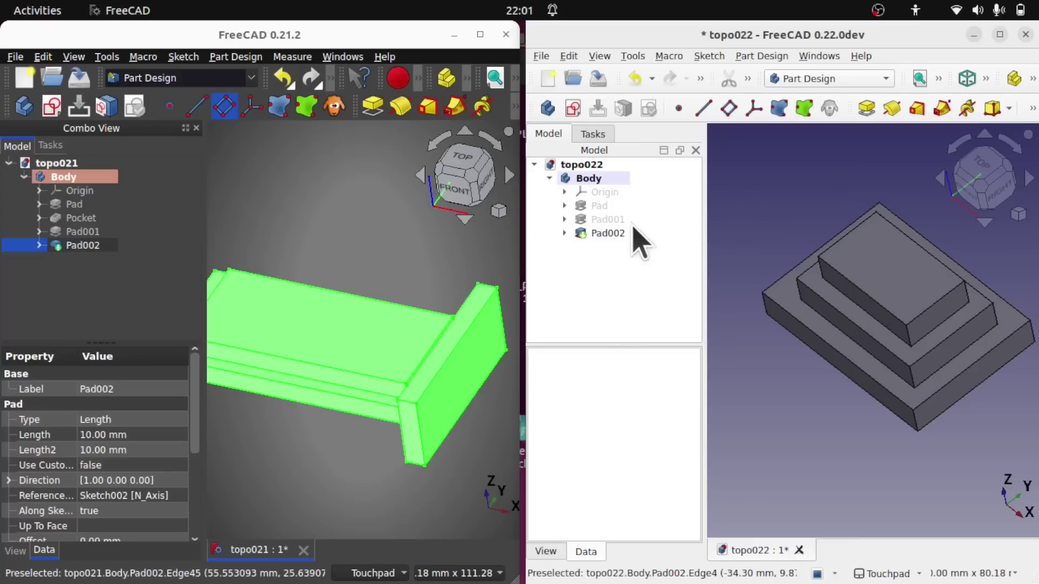
Step: Make Pad the tip of the 0.22dev model's Body
{"action": "left_click", "coordinate": [603, 206]}
{"action": "right_click", "coordinate": [597, 206]}
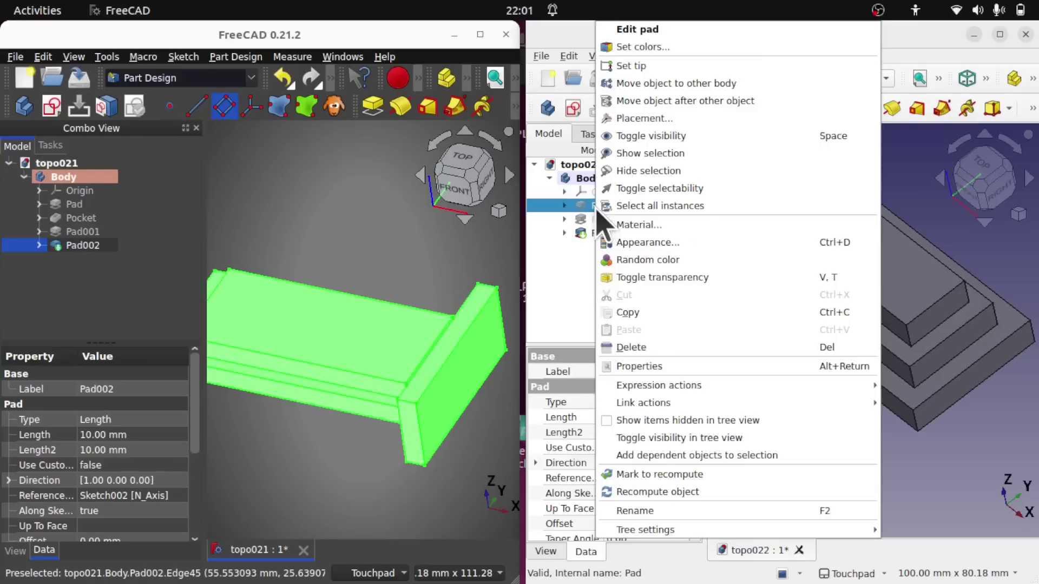
{"action": "left_click", "coordinate": [655, 66]}
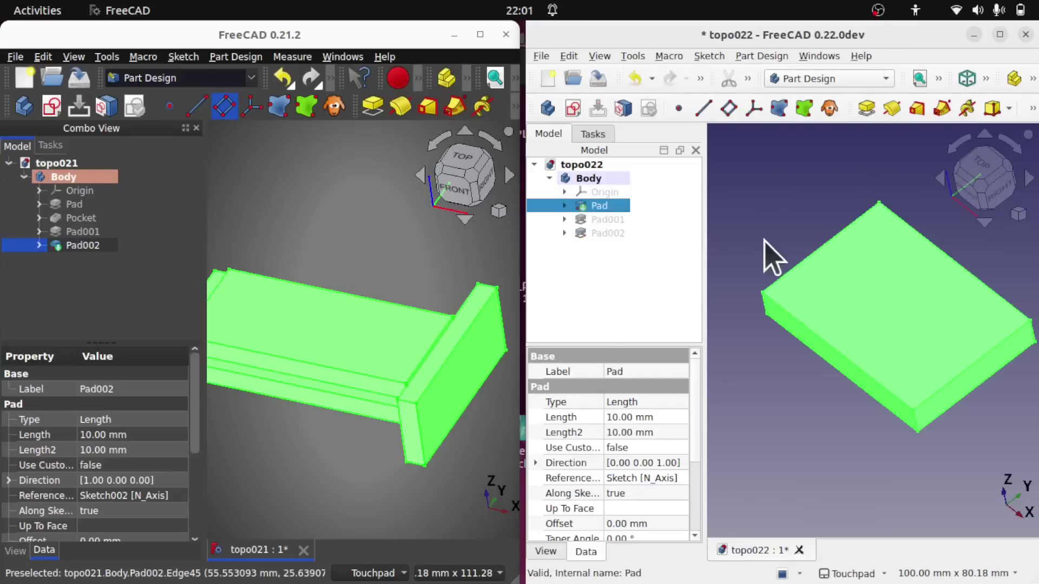
Step: Sketch a rectangle on the base pad's side face as Sketch003
{"action": "left_click", "coordinate": [791, 514]}
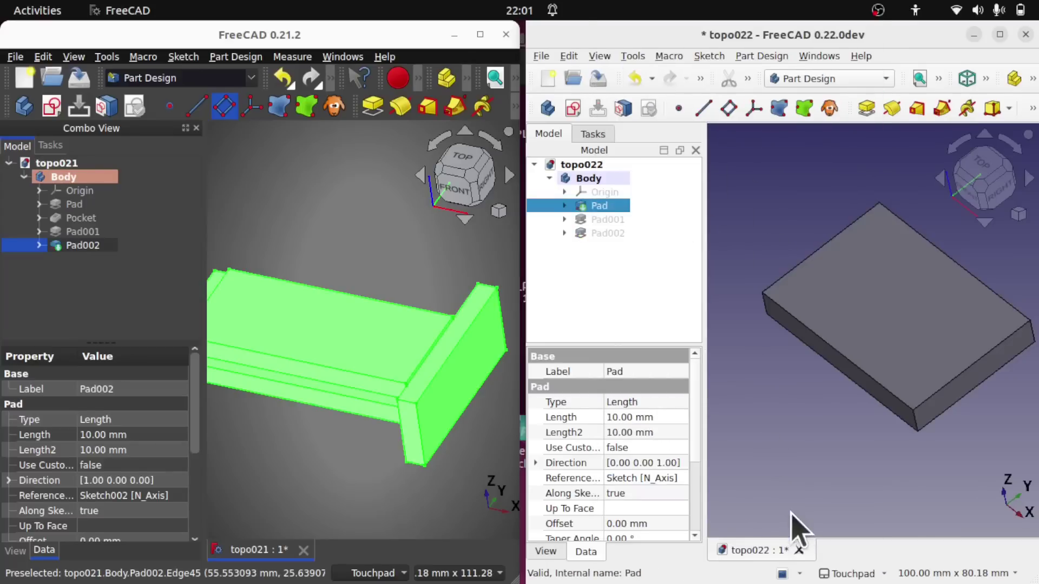
{"action": "left_click", "coordinate": [974, 387]}
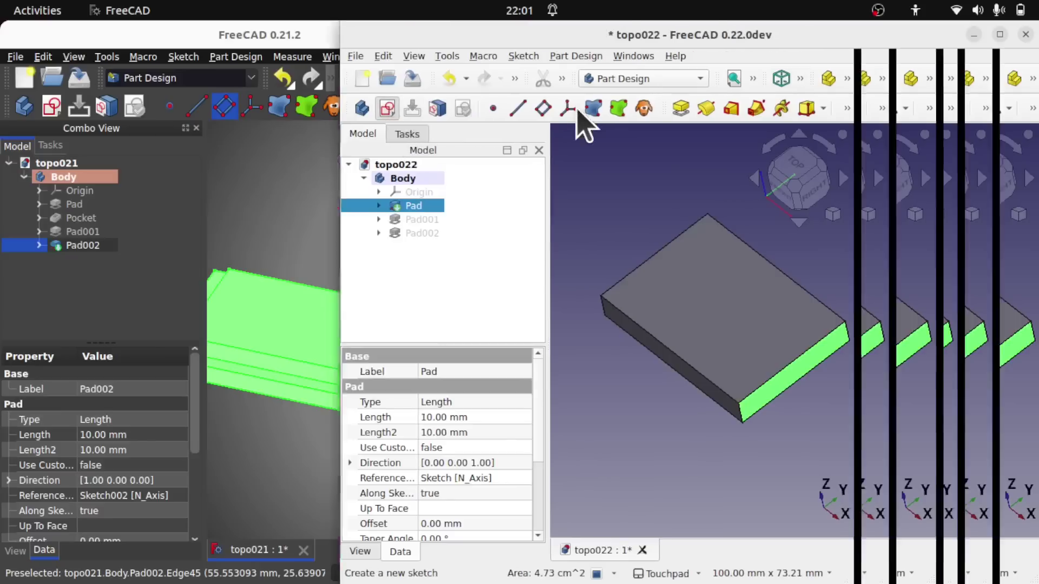
{"action": "left_click", "coordinate": [578, 111]}
{"action": "left_click", "coordinate": [491, 110]}
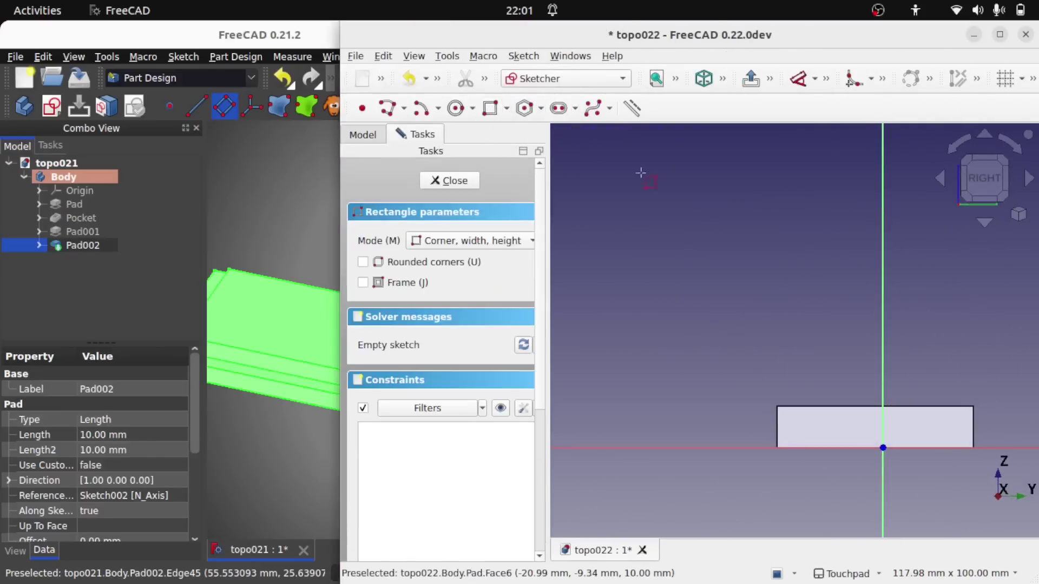
{"action": "left_click", "coordinate": [816, 347]}
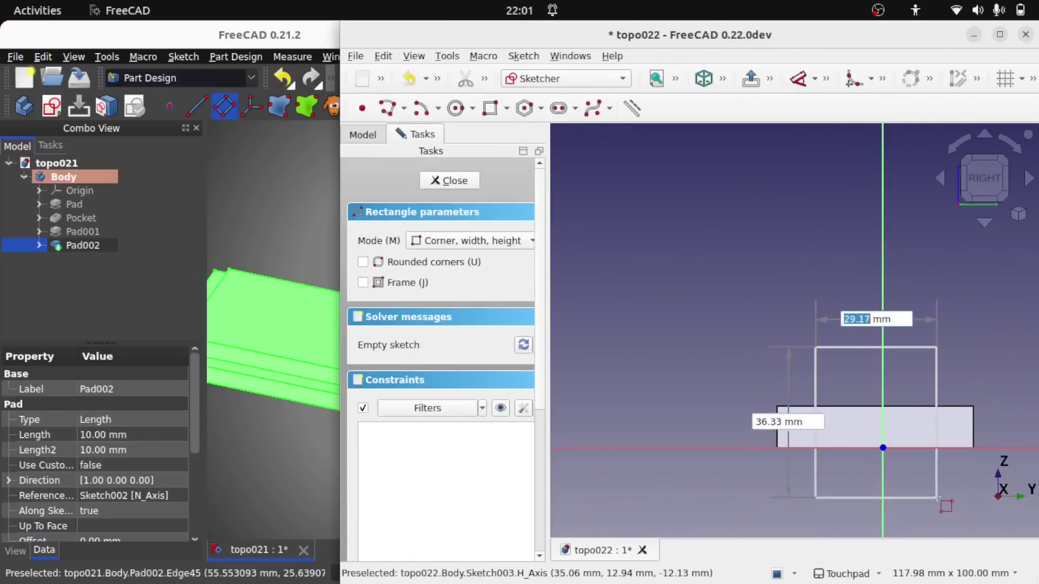
{"action": "left_click", "coordinate": [939, 498]}
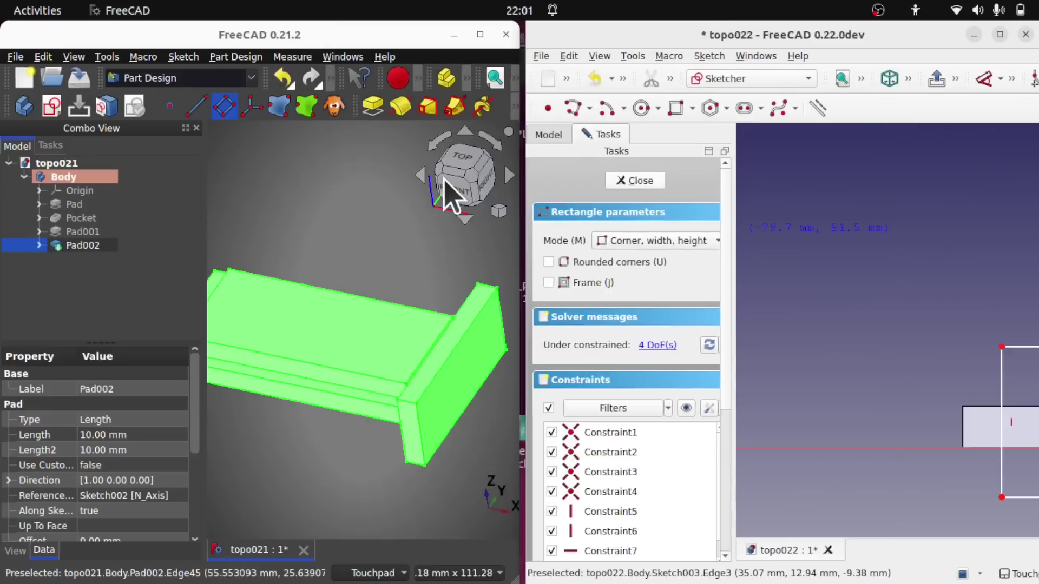
{"action": "key", "text": "Escape"}
{"action": "key", "text": "Escape"}
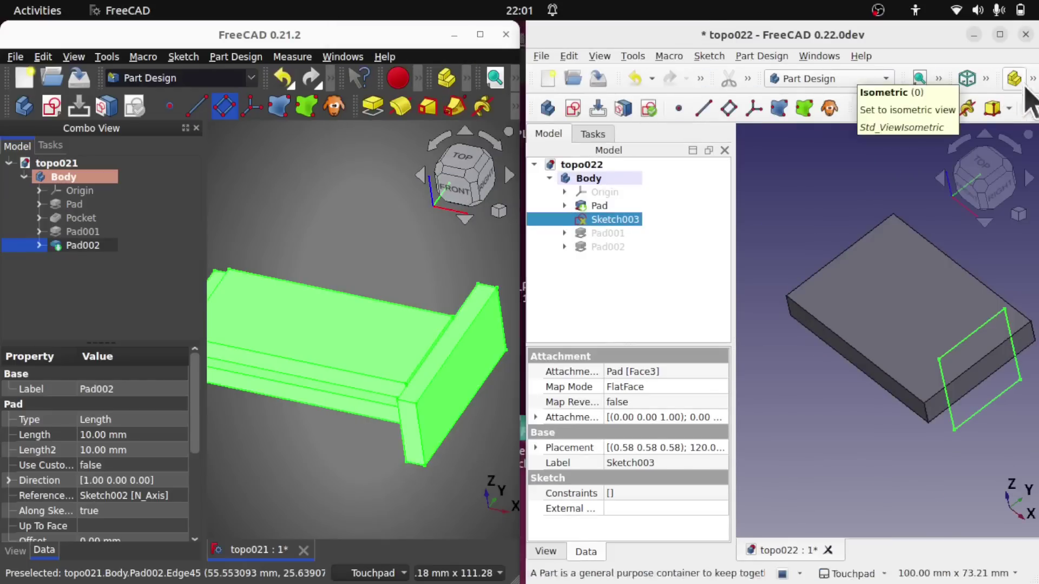
Step: Pocket Sketch003 20 mm into the 0.22dev base pad
{"action": "left_click", "coordinate": [1030, 108]}
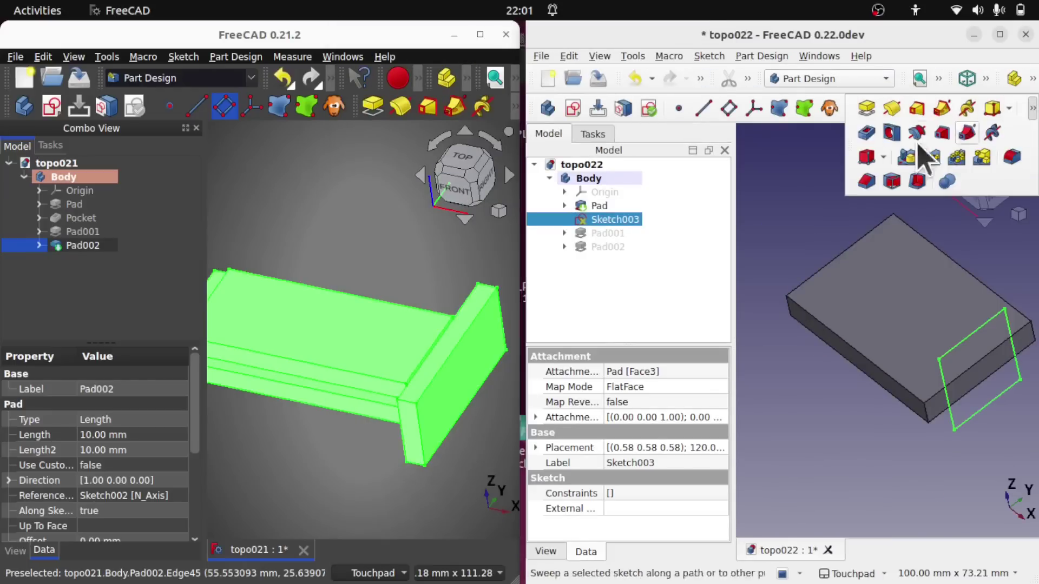
{"action": "left_click", "coordinate": [866, 133]}
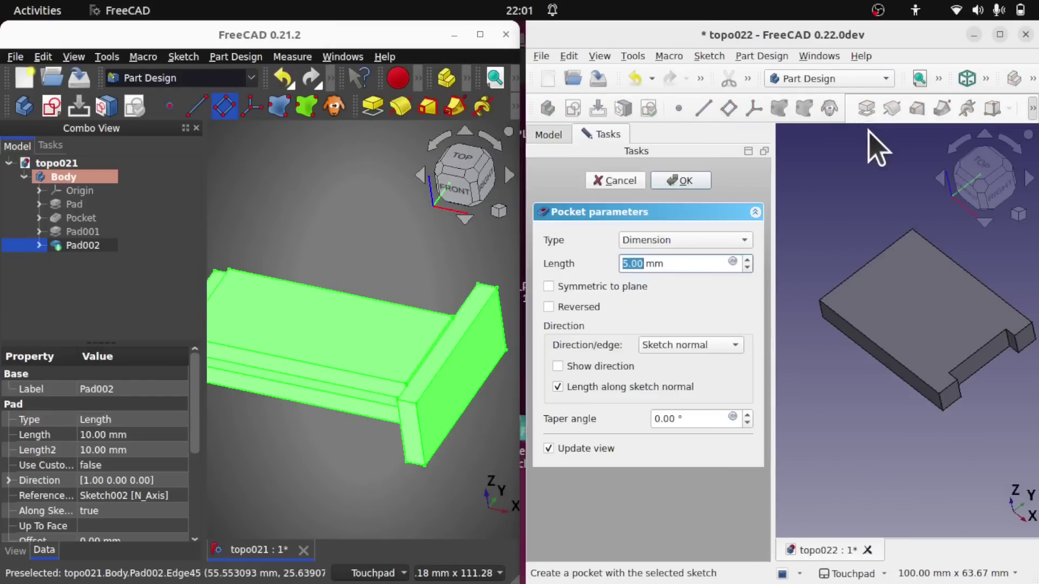
{"action": "type", "text": "20"}
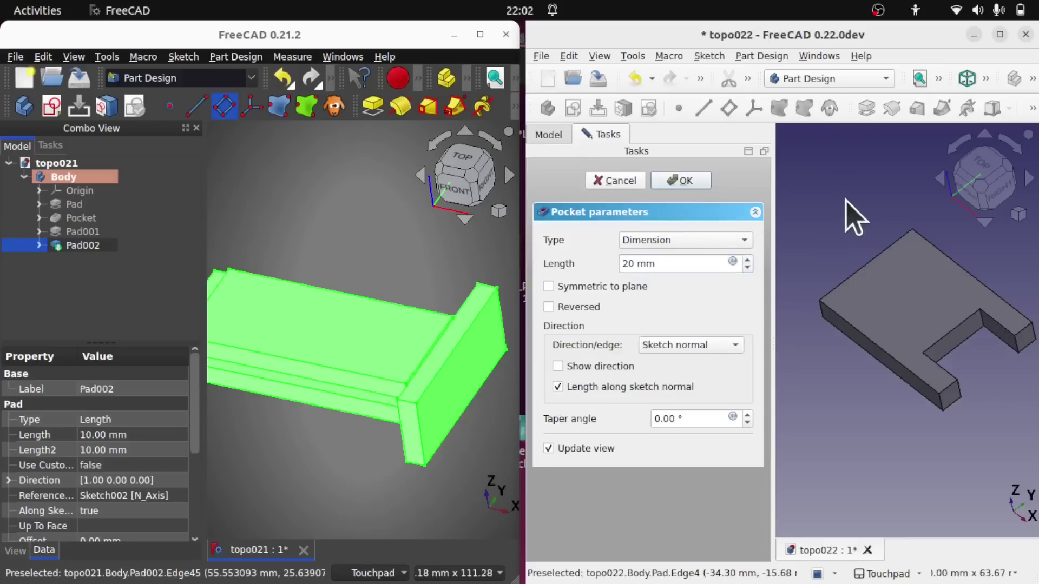
{"action": "left_click", "coordinate": [684, 184]}
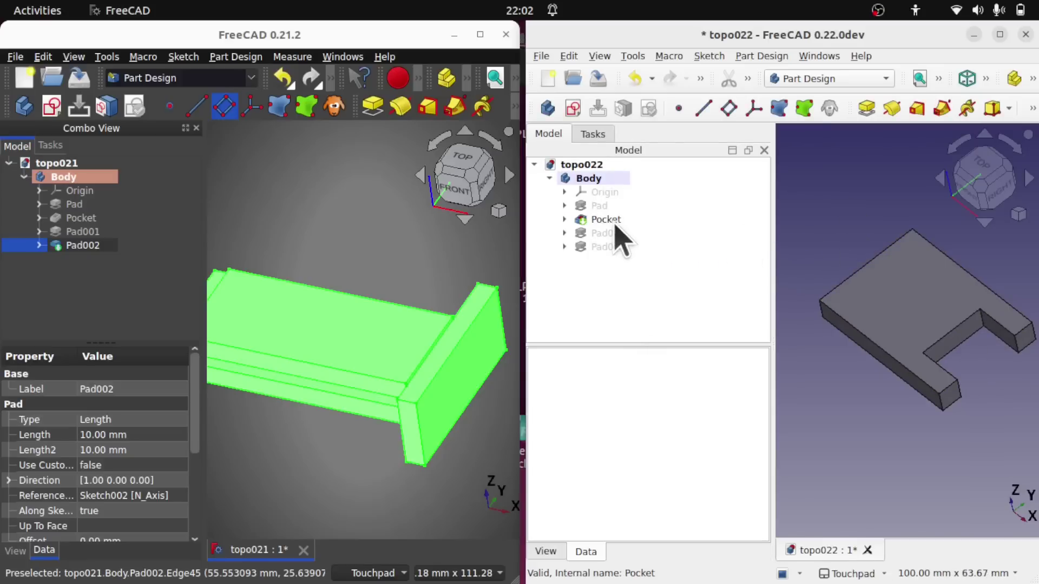
Step: Set Pad002 as the 0.22 Body's tip and confirm the stepped model stays intact
{"action": "left_click", "coordinate": [606, 247]}
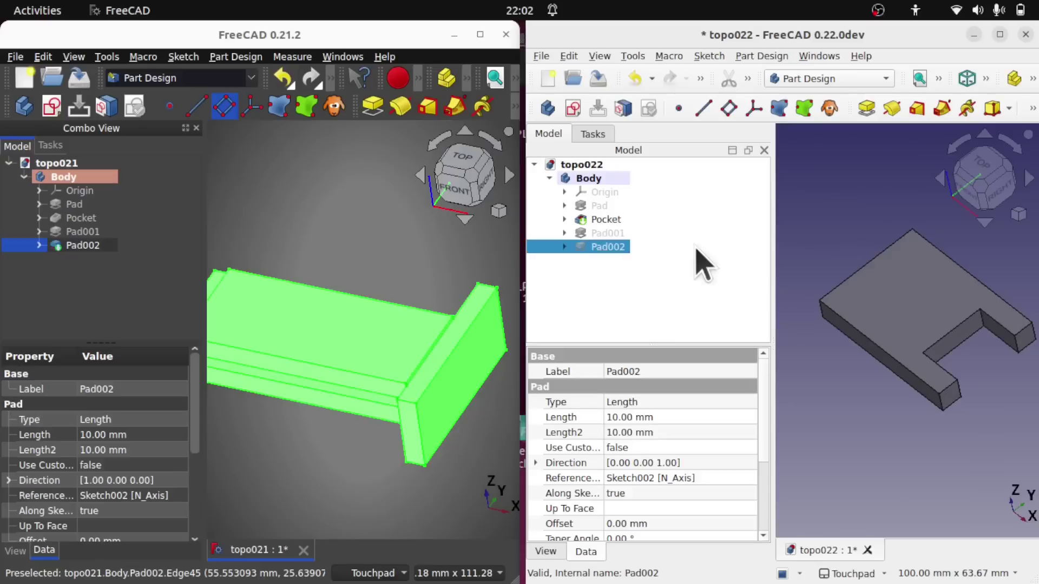
{"action": "right_click", "coordinate": [618, 254]}
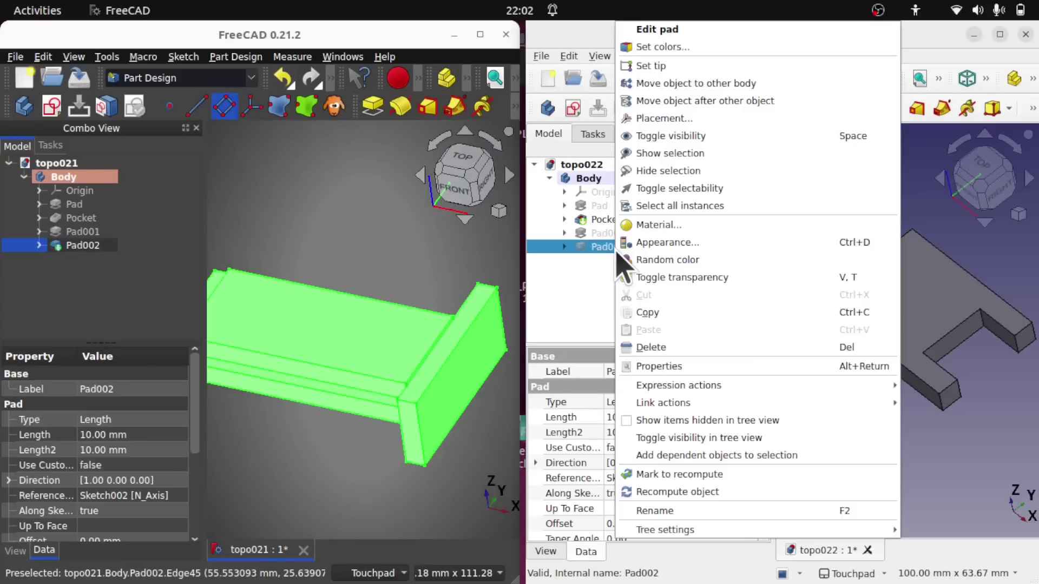
{"action": "left_click", "coordinate": [725, 67]}
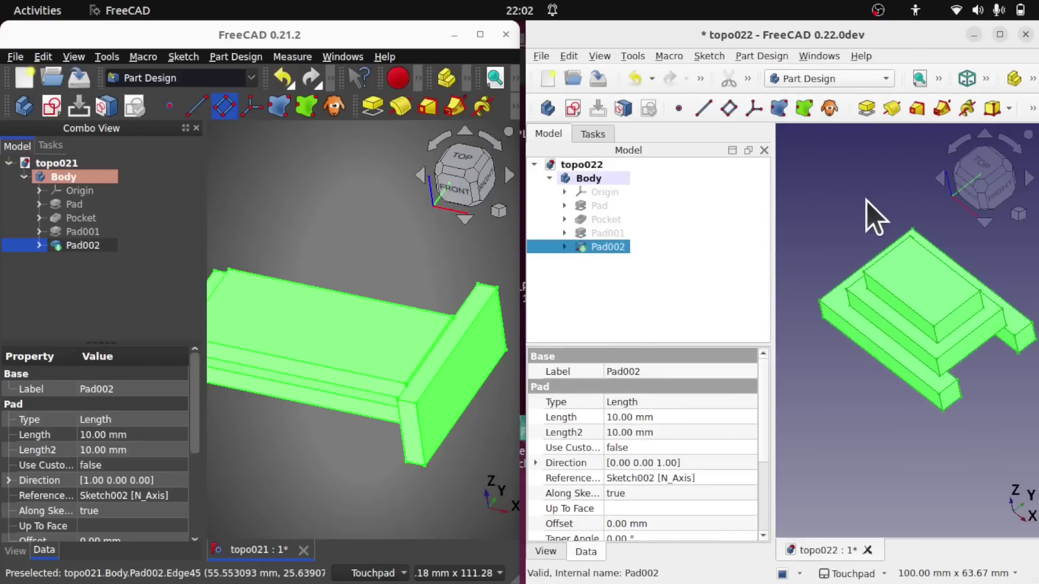
{"action": "mouse_move", "coordinate": [911, 395]}
{"action": "middle_mouse_down"}
{"action": "mouse_move", "coordinate": [868, 362]}
{"action": "mouse_move", "coordinate": [950, 365]}
{"action": "mouse_move", "coordinate": [871, 346]}
{"action": "mouse_move", "coordinate": [909, 338]}
{"action": "mouse_move", "coordinate": [898, 346]}
{"action": "mouse_move", "coordinate": [918, 398]}
{"action": "middle_mouse_up"}
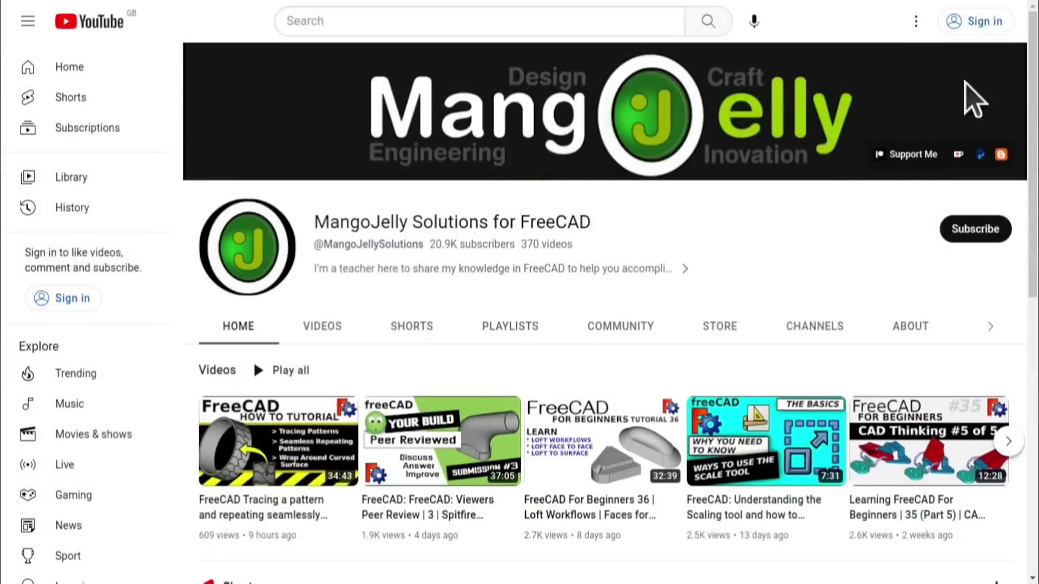
Step: Show the channel's About page and highlight its three donation links
{"action": "left_click", "coordinate": [910, 331]}
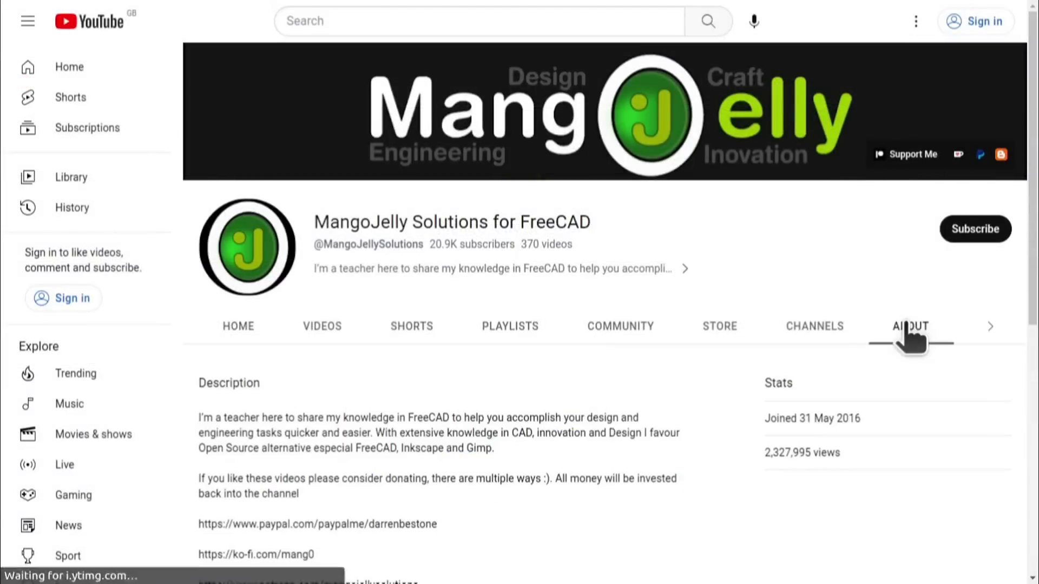
{"action": "scroll", "coordinate": [225, 422], "scroll_direction": "down", "scroll_amount": 3}
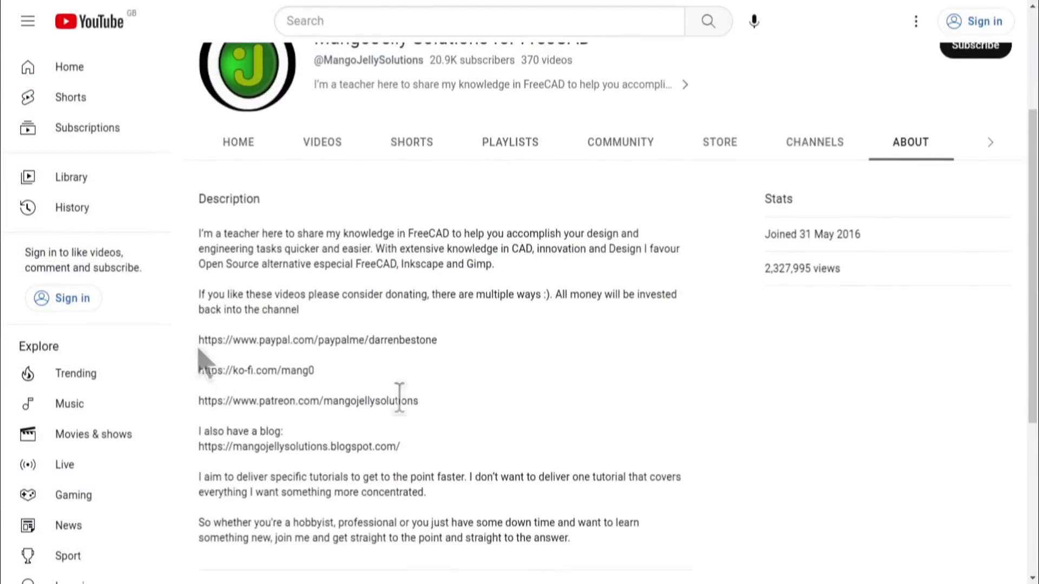
{"action": "left_click_drag", "start_coordinate": [416, 401], "coordinate": [199, 337]}
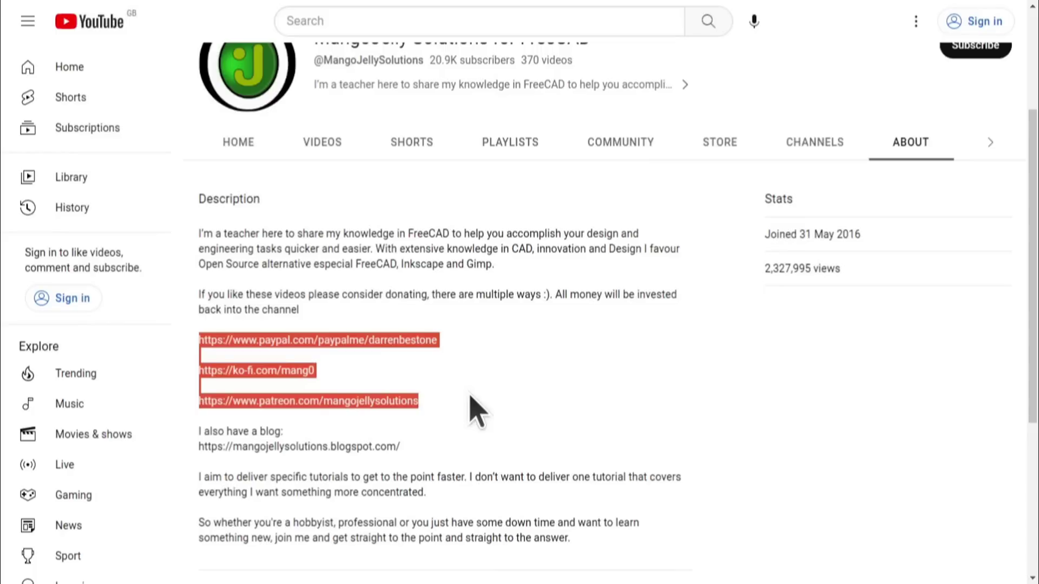
{"action": "left_click", "coordinate": [470, 398]}
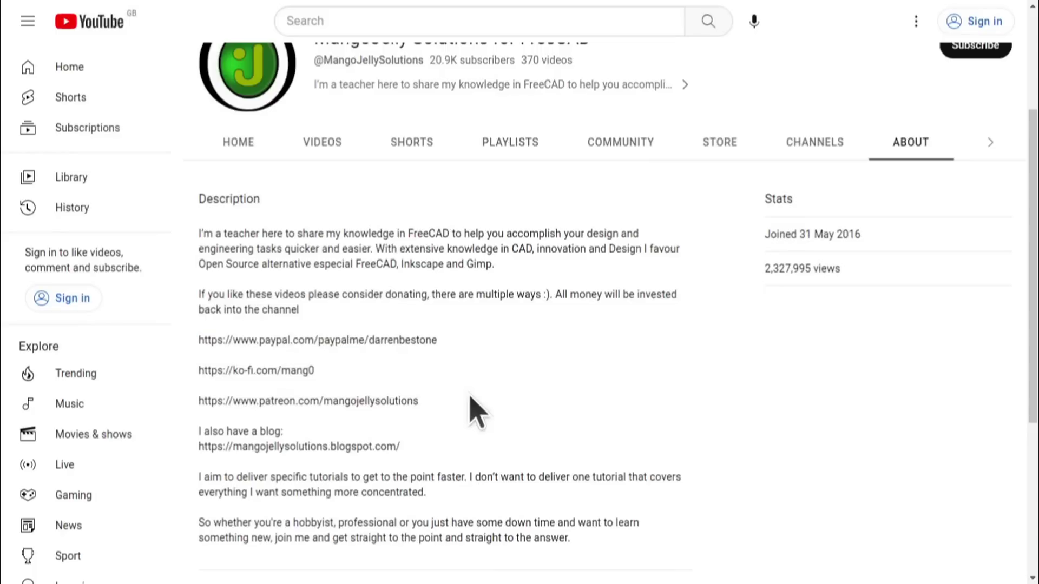